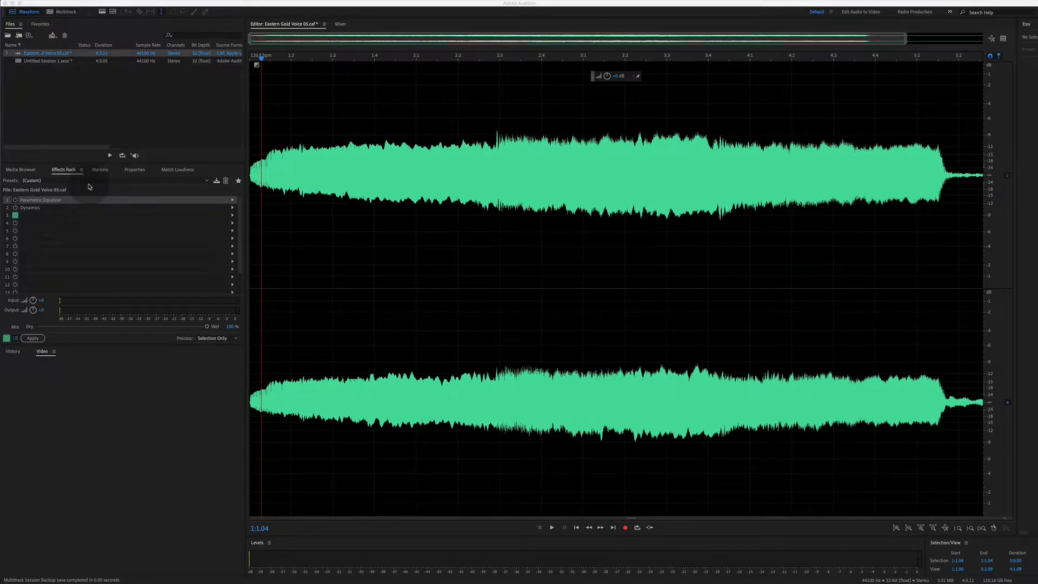
{"action": "left_click", "coordinate": [233, 201]}
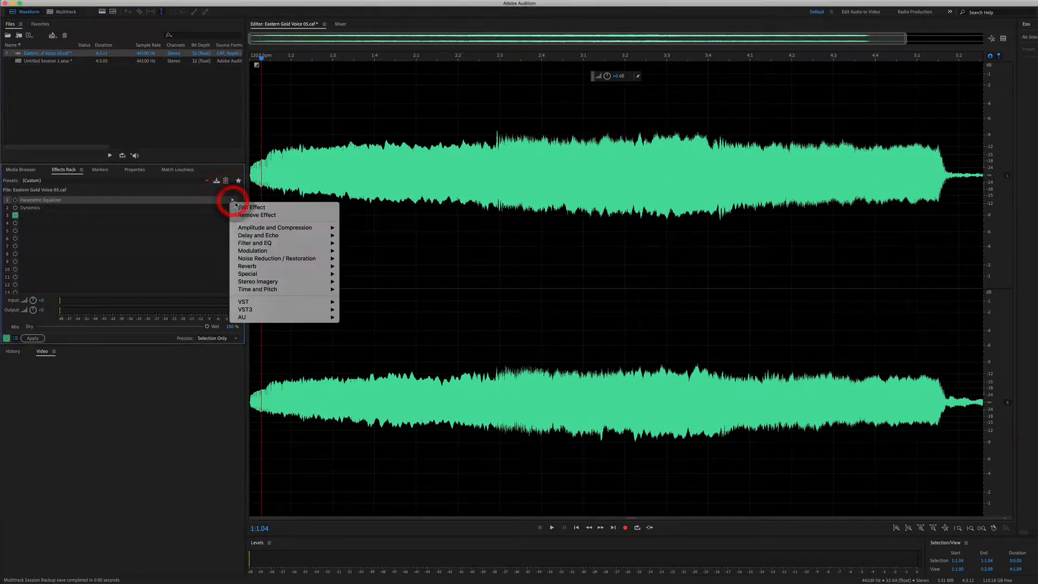
{"action": "mouse_move", "coordinate": [261, 227]}
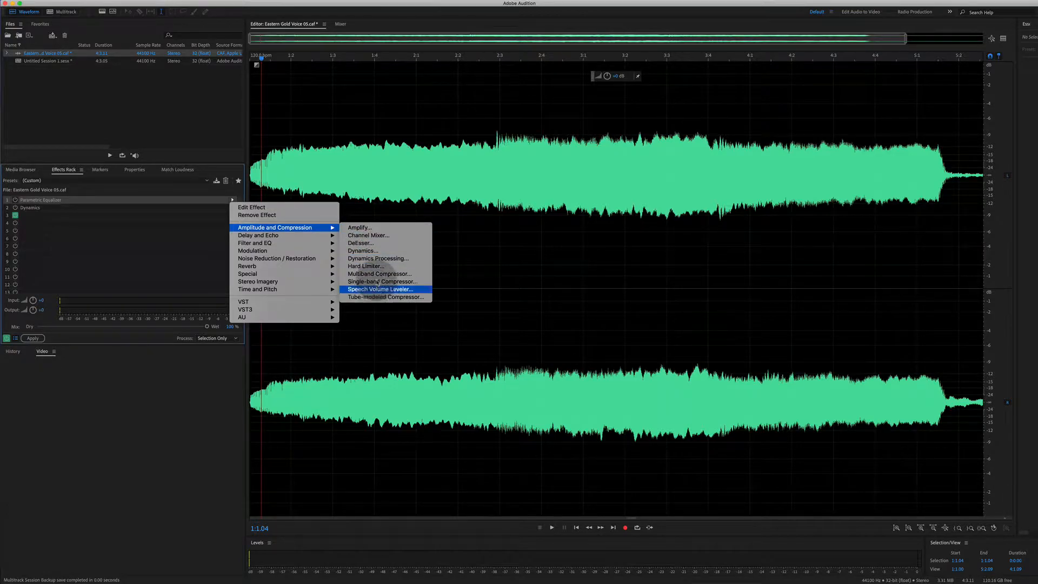
{"action": "mouse_move", "coordinate": [275, 302]}
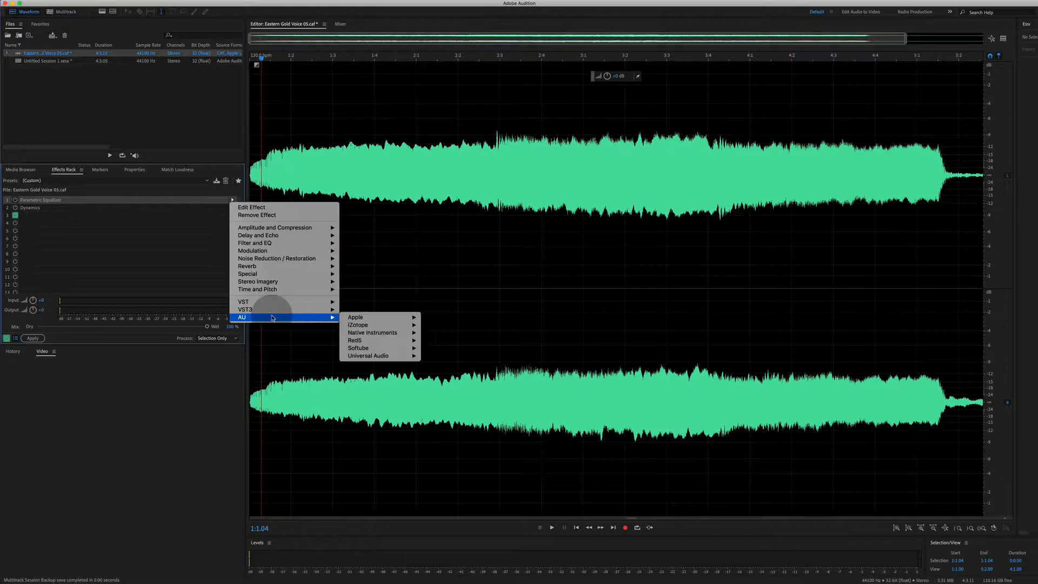
{"action": "mouse_move", "coordinate": [387, 349]}
{"action": "left_click", "coordinate": [149, 404]}
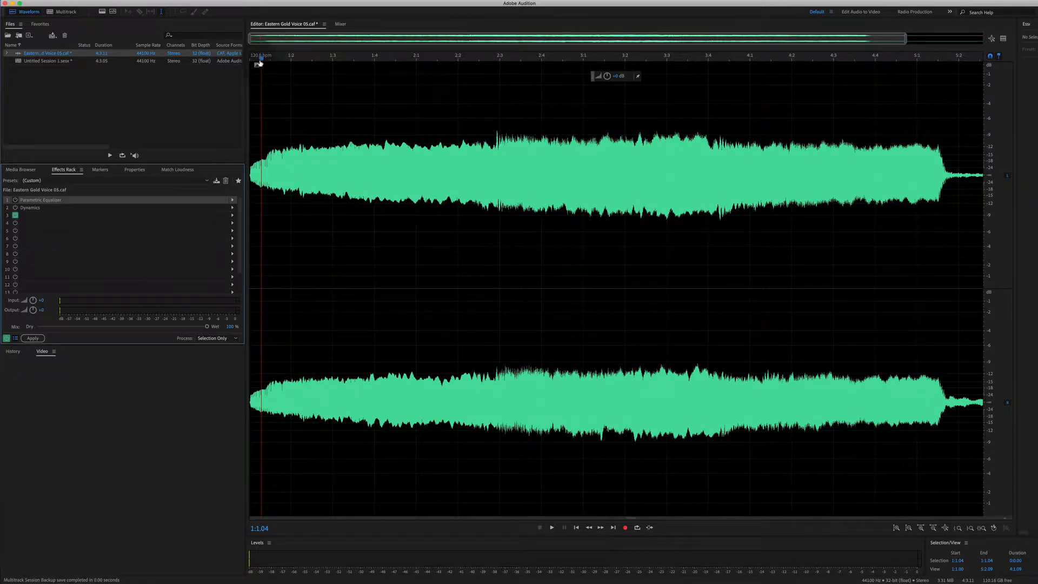
- Move the playhead to 1:1.01 at the clip's start and select the Dynamics effect in the rack
{"action": "left_click_drag", "start_coordinate": [262, 59], "coordinate": [254, 59]}
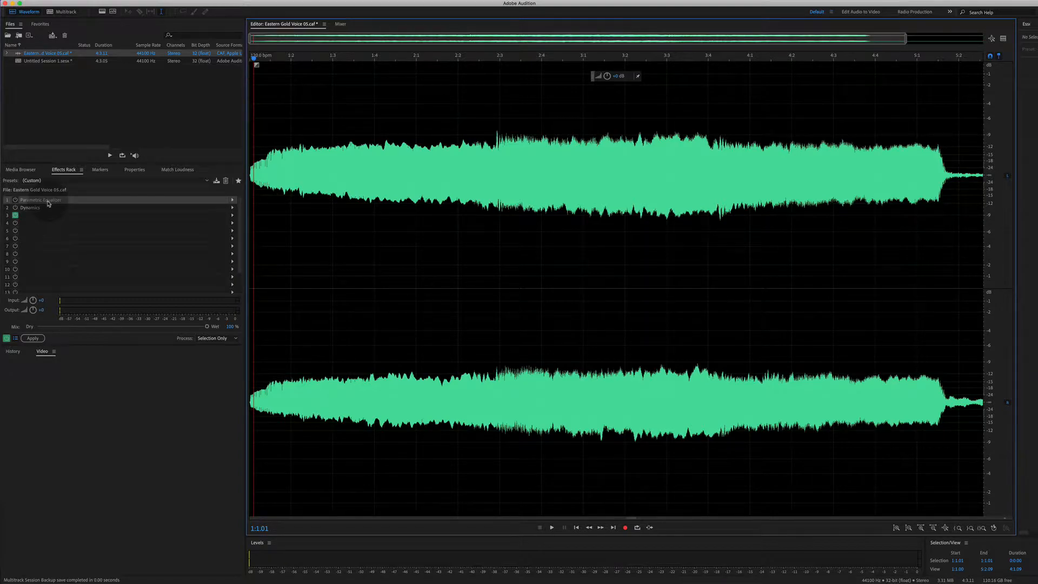
{"action": "left_click_drag", "start_coordinate": [48, 202], "coordinate": [87, 203]}
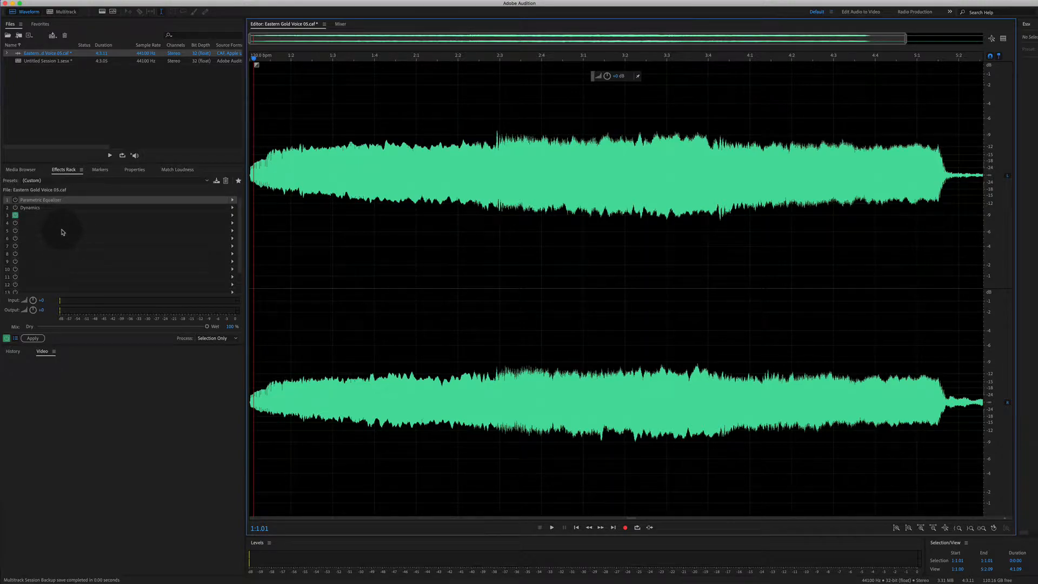
{"action": "left_click", "coordinate": [43, 208]}
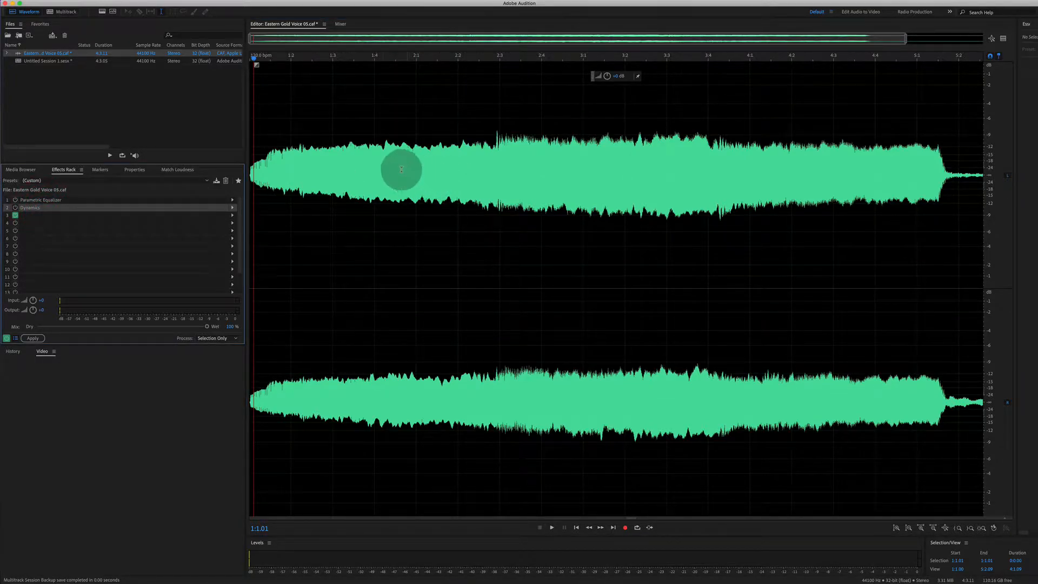
- Compare the multitrack session with the waveform editor by switching between the two views, ending in the waveform view
{"action": "left_click", "coordinate": [61, 11]}
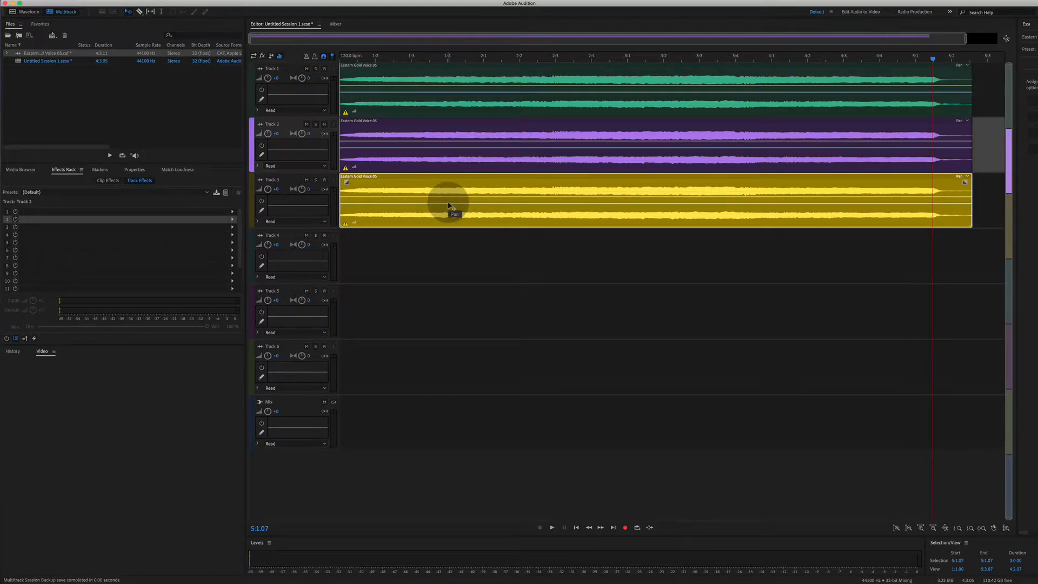
{"action": "left_click", "coordinate": [26, 11]}
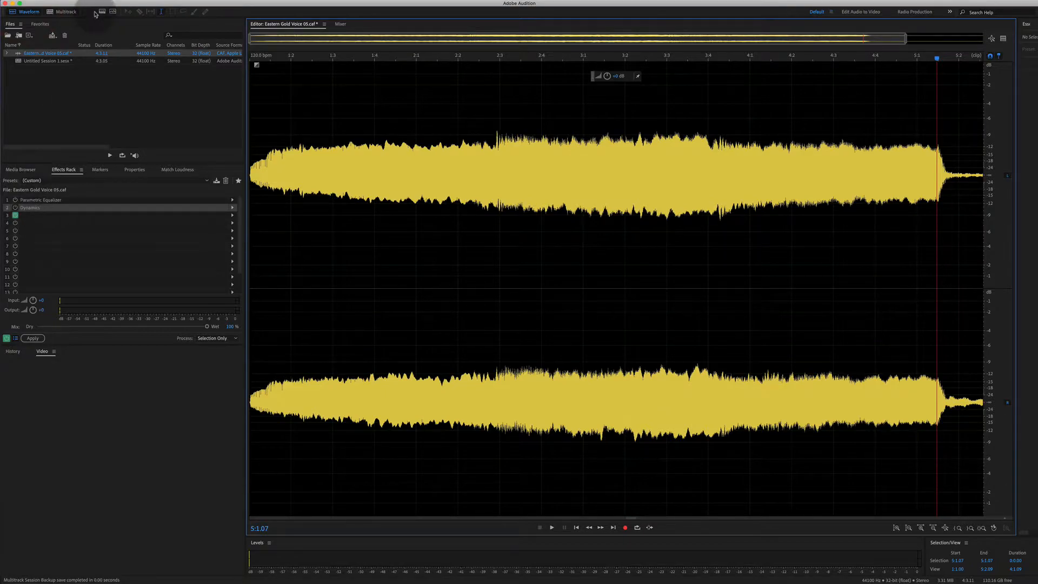
{"action": "left_click", "coordinate": [61, 12]}
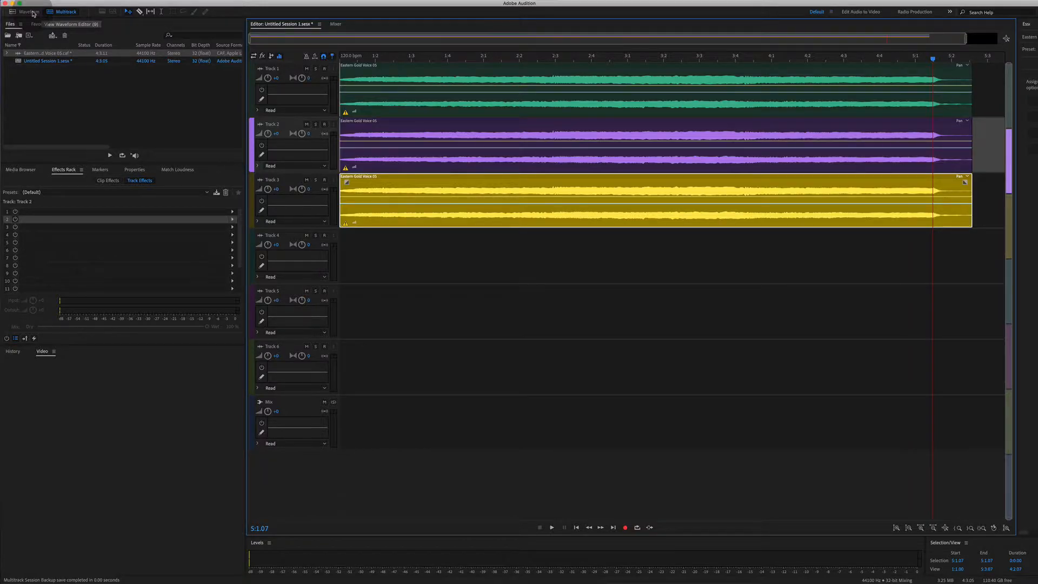
{"action": "left_click", "coordinate": [33, 14]}
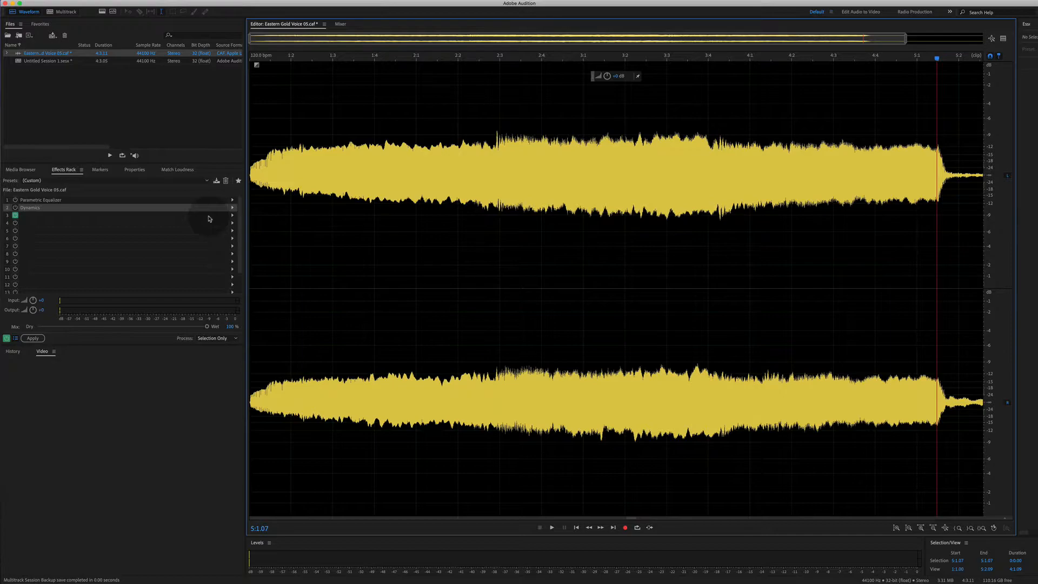
- Enable the Parametric Equalizer in rack slot 1, power off empty slot 3, and open the equalizer's settings window
{"action": "left_click", "coordinate": [296, 156]}
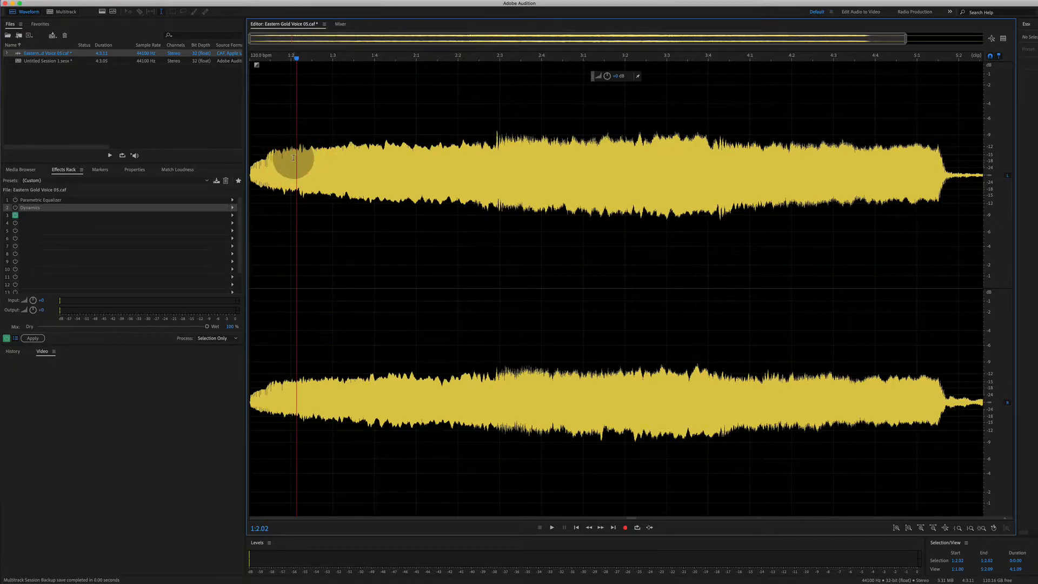
{"action": "left_click_drag", "start_coordinate": [297, 58], "coordinate": [290, 60]}
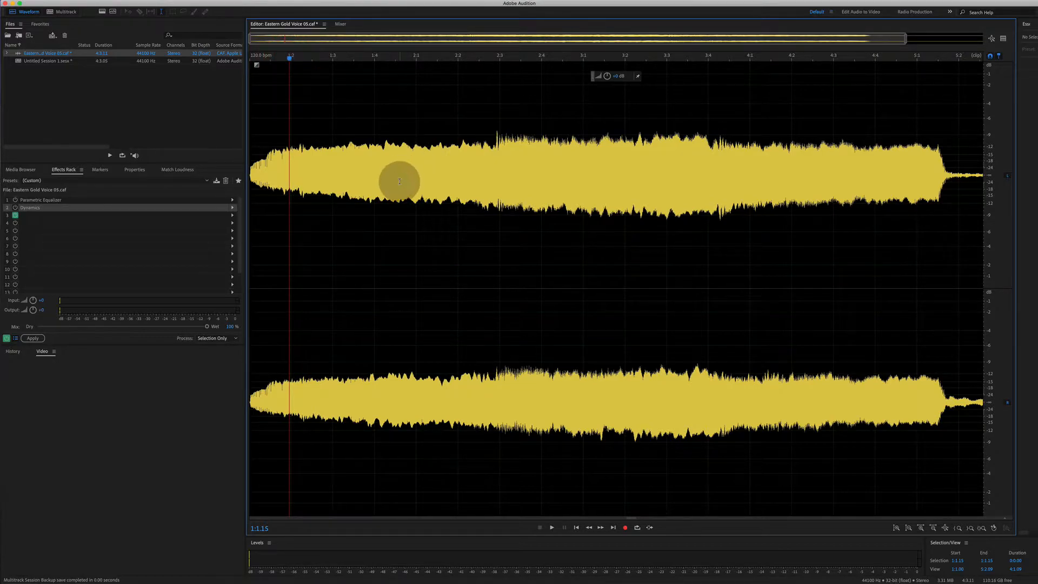
{"action": "left_click", "coordinate": [38, 200]}
{"action": "left_click", "coordinate": [15, 200]}
{"action": "left_click", "coordinate": [15, 215]}
{"action": "left_click", "coordinate": [41, 200]}
{"action": "double_click", "coordinate": [42, 200]}
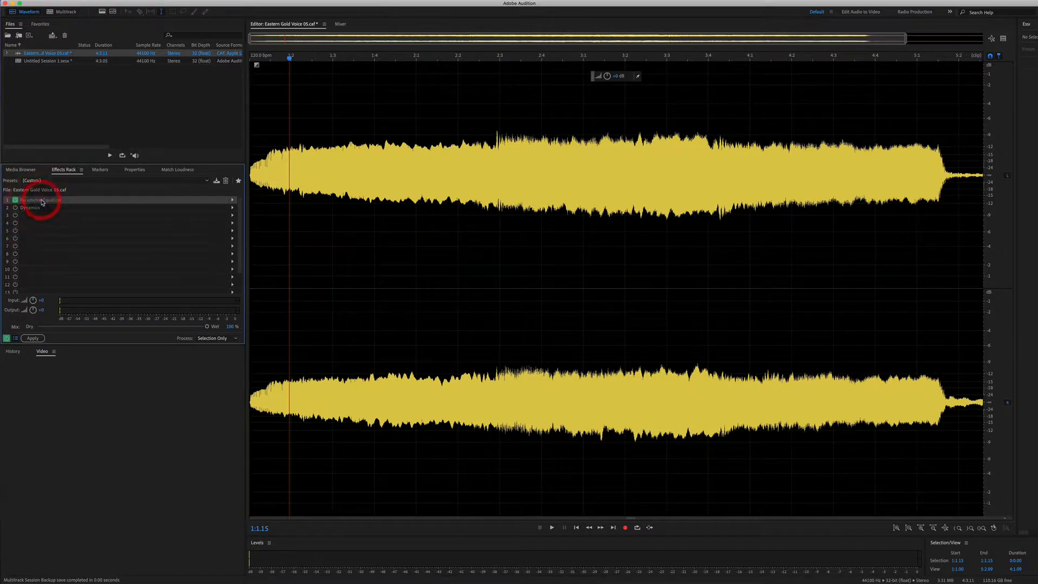
{"action": "left_click_drag", "start_coordinate": [518, 185], "coordinate": [387, 172]}
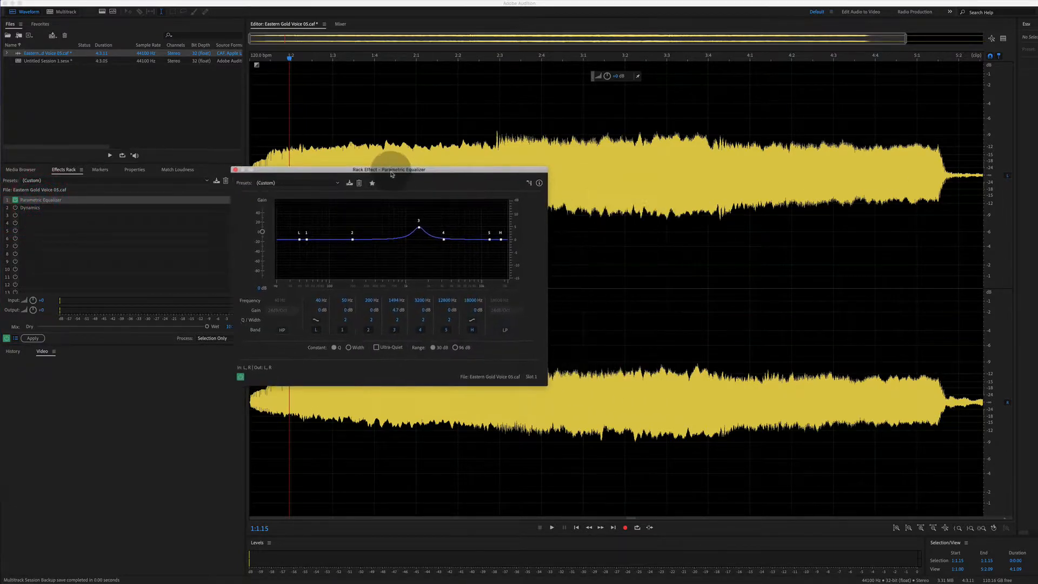
- Flatten equalizer band 3 to about 0.2 dB at 1476 Hz and pull the low shelf down to -15 dB at about 267 Hz
{"action": "left_click_drag", "start_coordinate": [418, 230], "coordinate": [418, 242]}
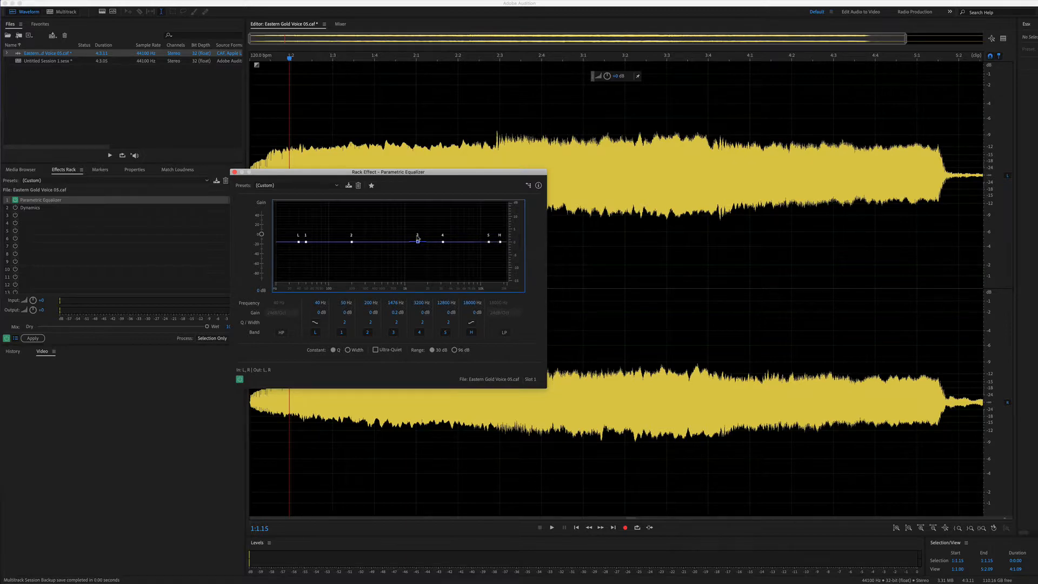
{"action": "left_click_drag", "start_coordinate": [299, 242], "coordinate": [361, 280]}
- Play the clip from 1:1.03 with the Parametric Equalizer bypassed, and switch the effect back on after stopping
{"action": "left_click", "coordinate": [259, 60]}
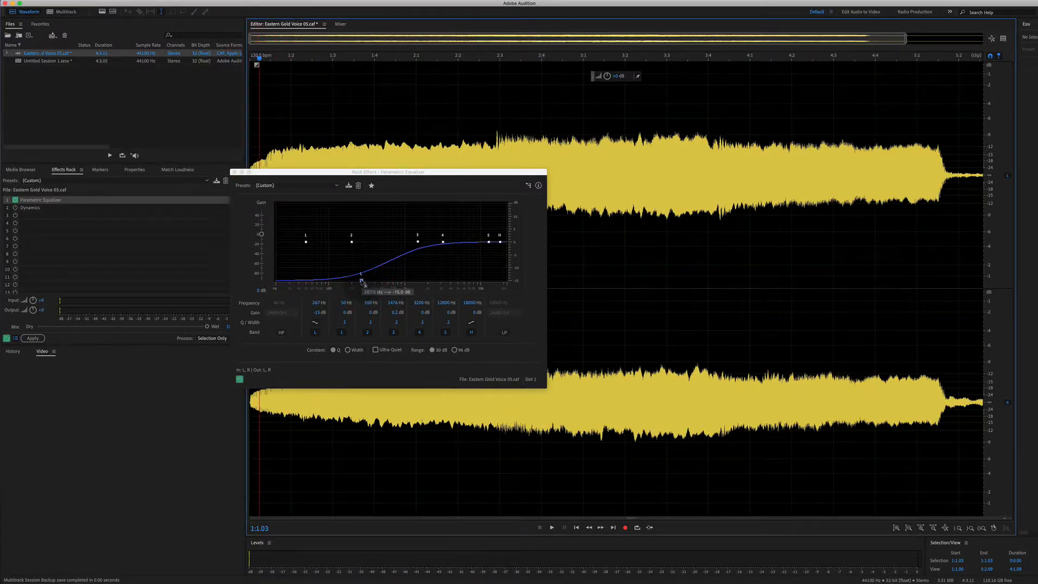
{"action": "left_click", "coordinate": [15, 200]}
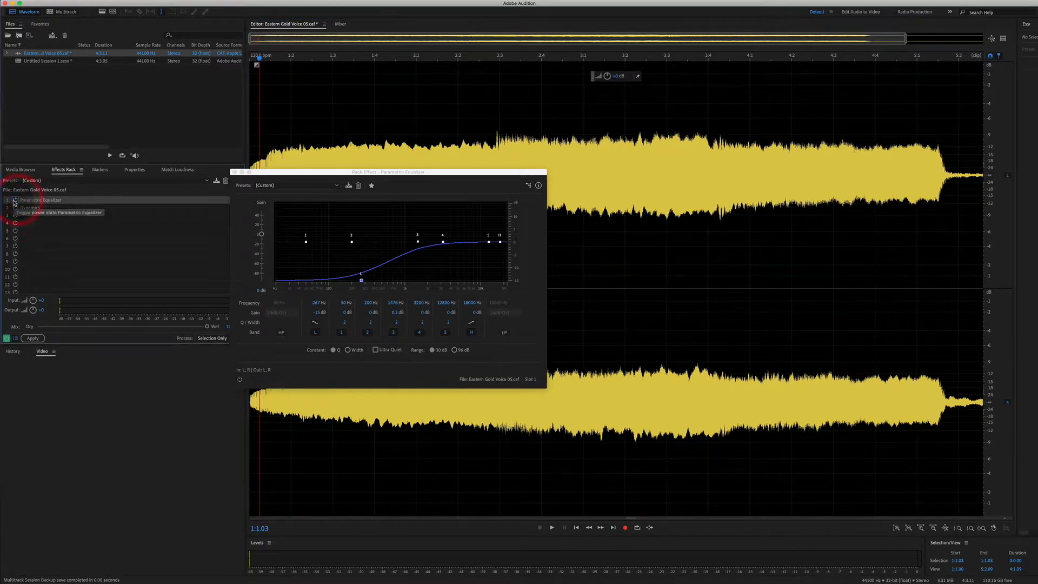
{"action": "key", "text": "space"}
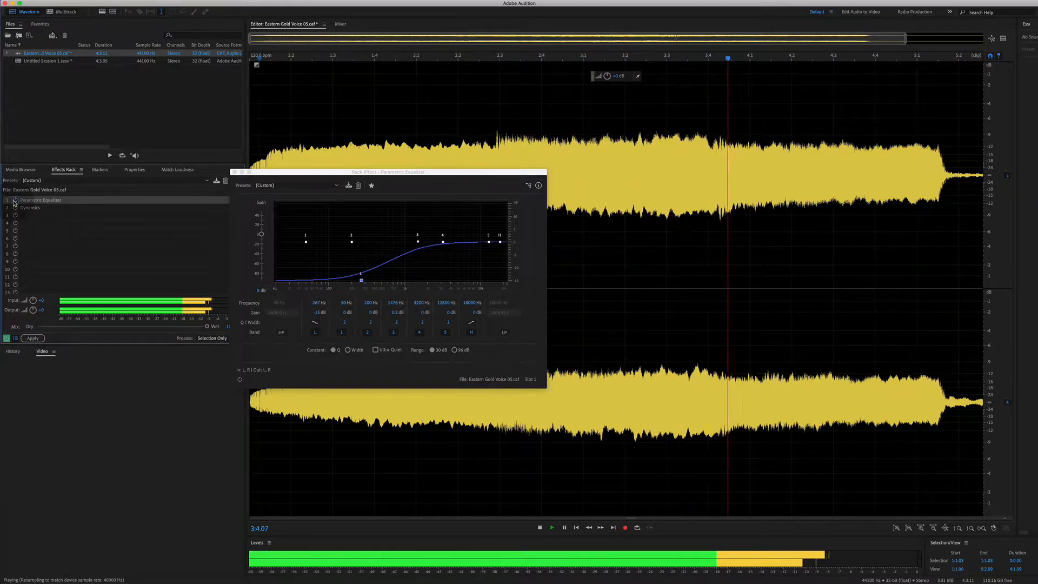
{"action": "key", "text": "space"}
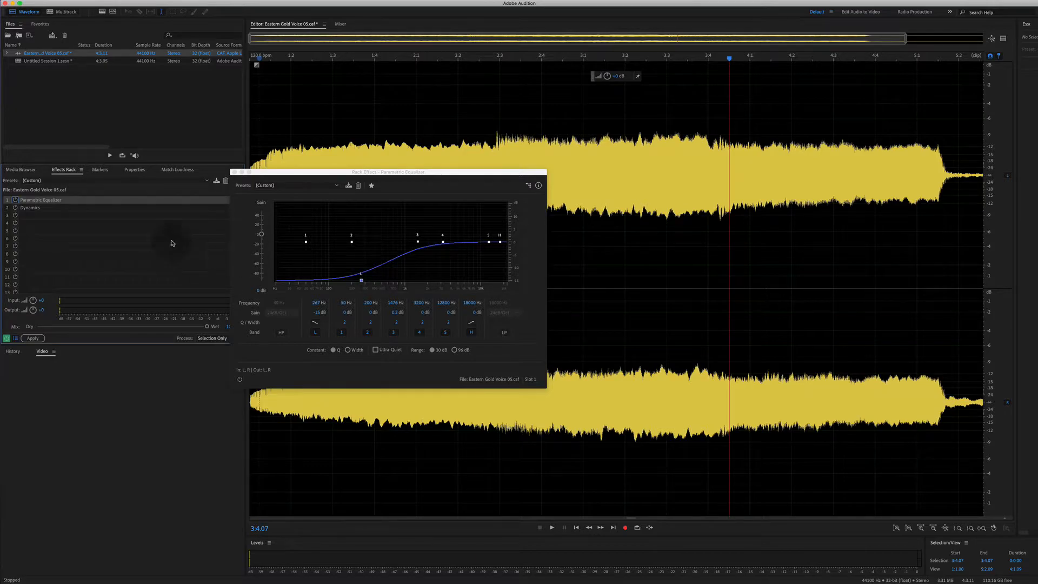
{"action": "left_click", "coordinate": [16, 200]}
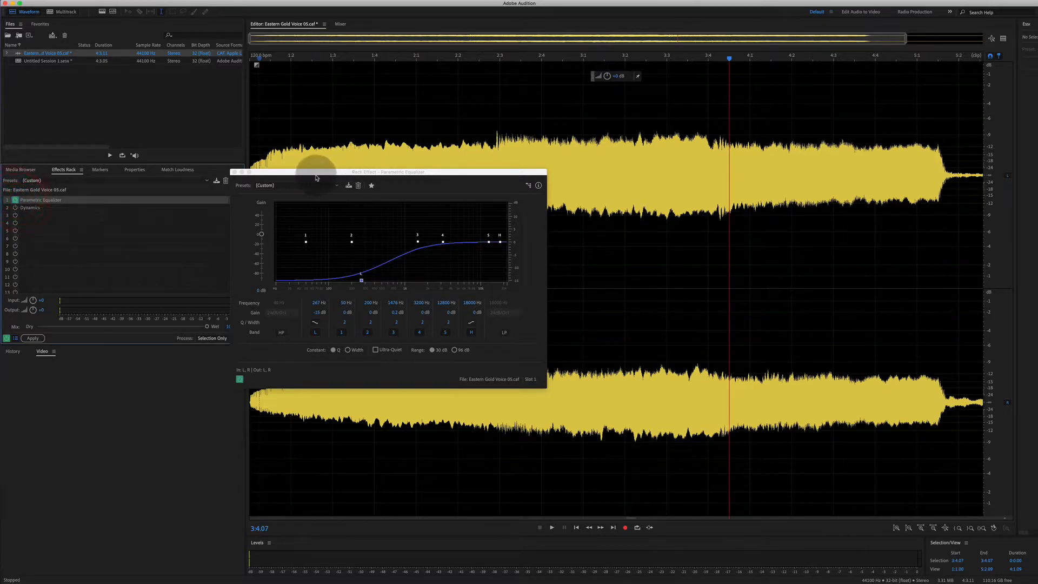
{"action": "left_click_drag", "start_coordinate": [282, 172], "coordinate": [446, 200]}
{"action": "left_click", "coordinate": [232, 200]}
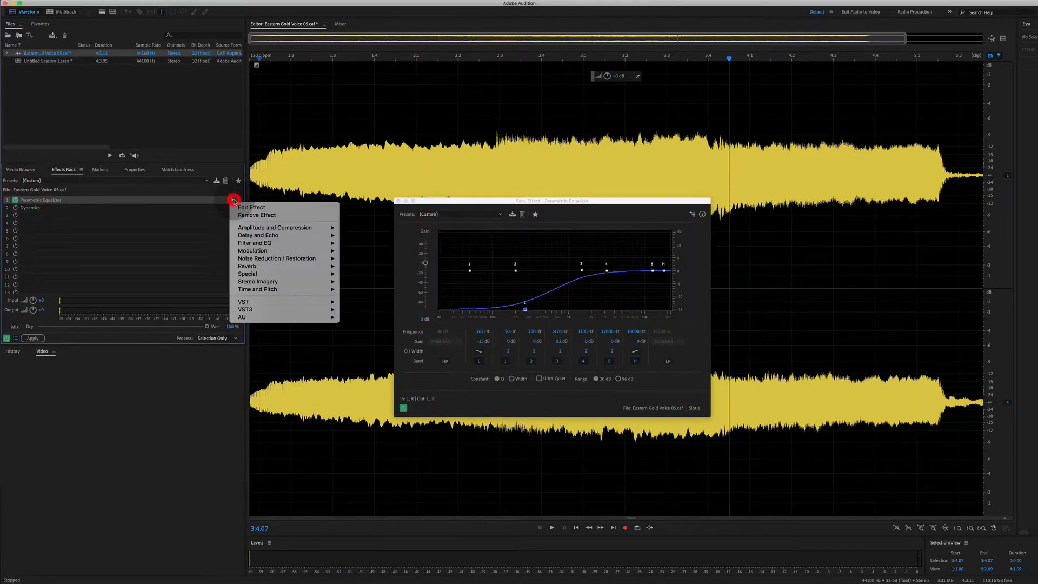
{"action": "mouse_move", "coordinate": [293, 252]}
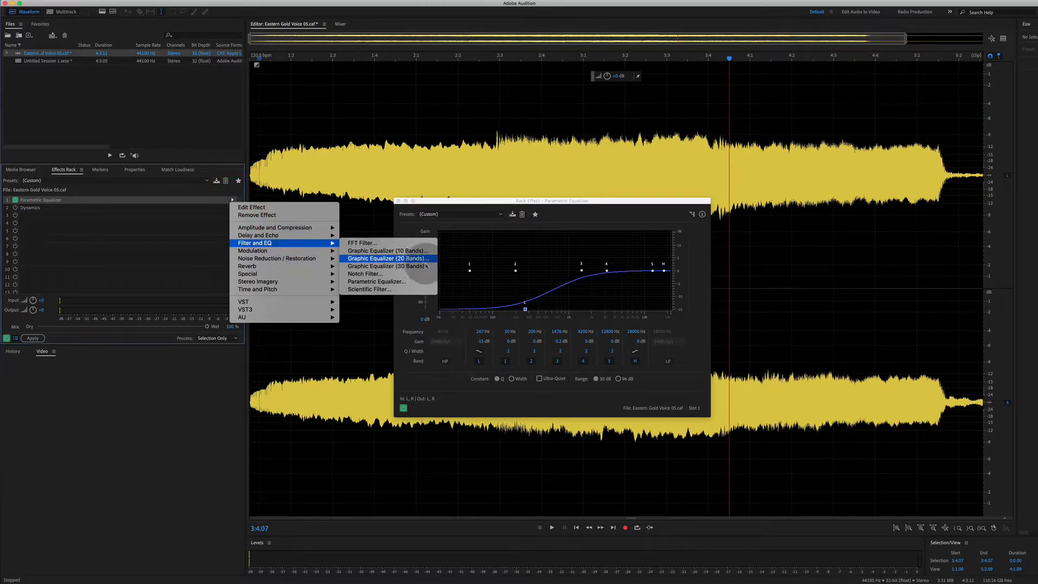
{"action": "left_click", "coordinate": [479, 195]}
- Play a short passage from 3:4.07 with the Parametric Equalizer on to view the frequency spectrum
{"action": "left_click", "coordinate": [299, 176]}
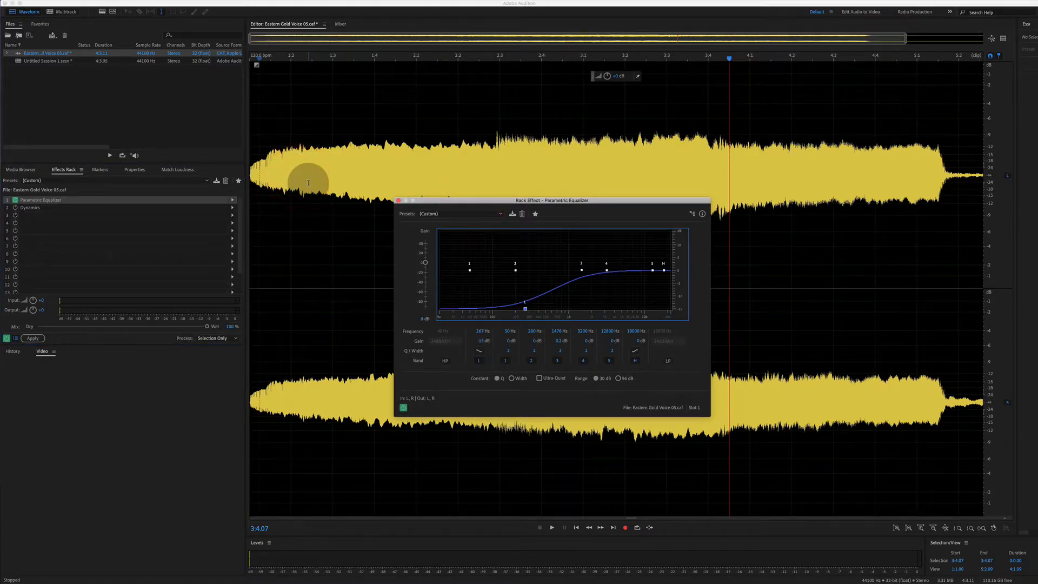
{"action": "key", "text": "space"}
{"action": "key", "text": "space"}
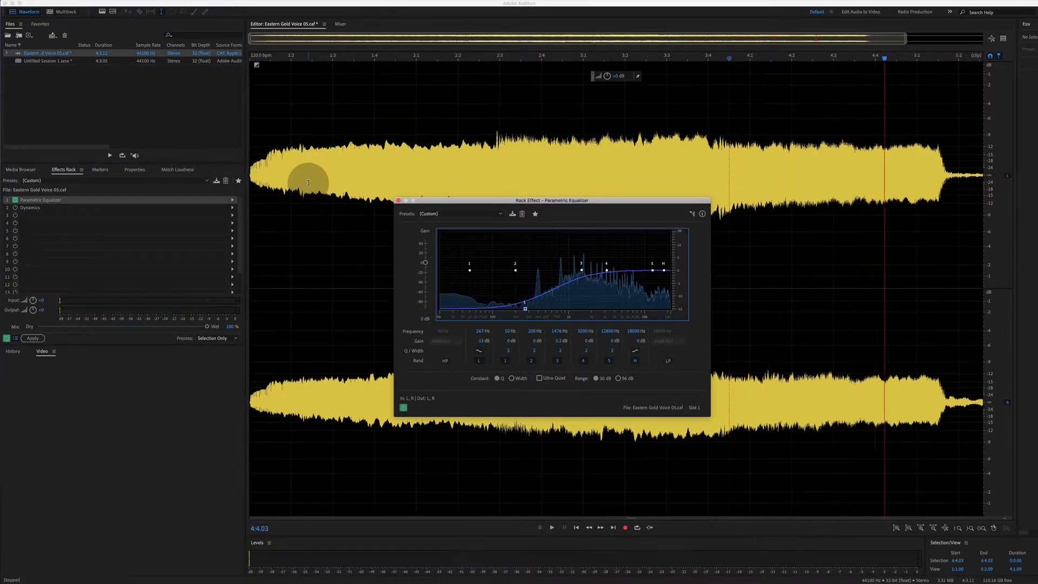
- Set the equalizer's low shelf to about 86 Hz and -9.5 dB
{"action": "left_click_drag", "start_coordinate": [586, 205], "coordinate": [292, 135]}
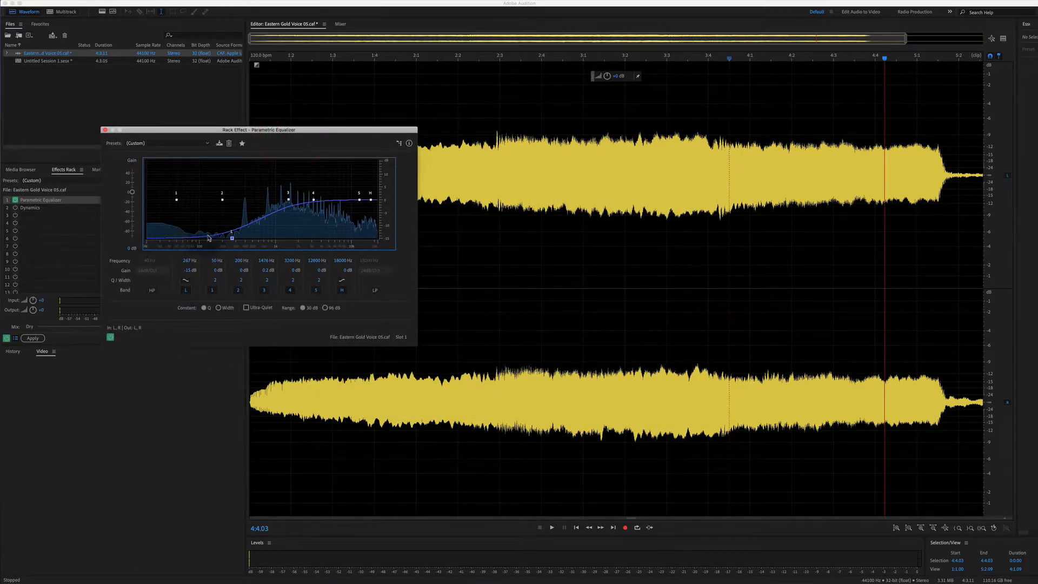
{"action": "left_click_drag", "start_coordinate": [232, 238], "coordinate": [212, 220]}
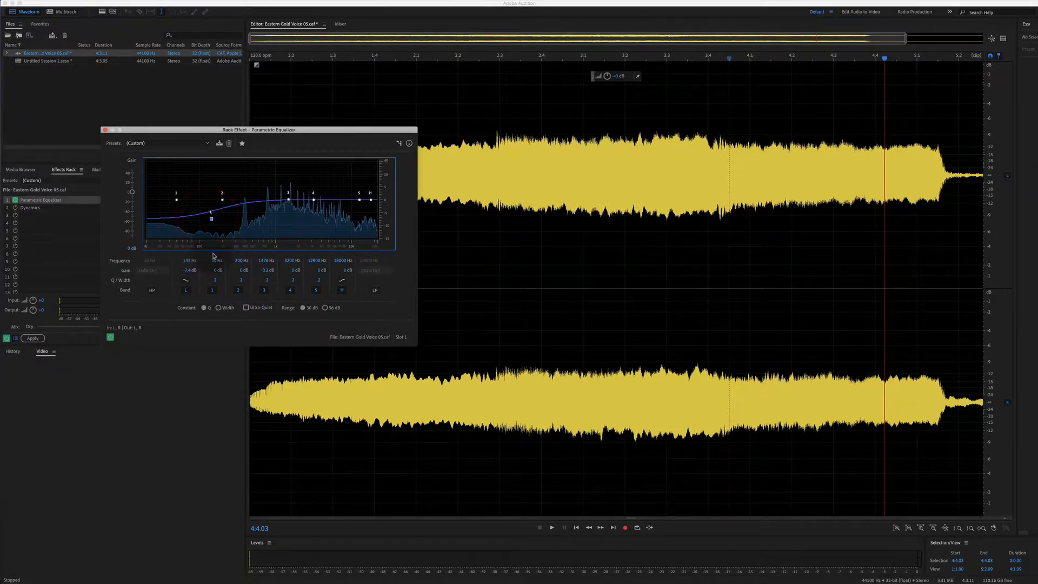
{"action": "mouse_move", "coordinate": [211, 219]}
{"action": "left_mouse_down"}
{"action": "mouse_move", "coordinate": [188, 214]}
{"action": "mouse_move", "coordinate": [207, 218]}
{"action": "mouse_move", "coordinate": [195, 224]}
{"action": "left_mouse_up"}
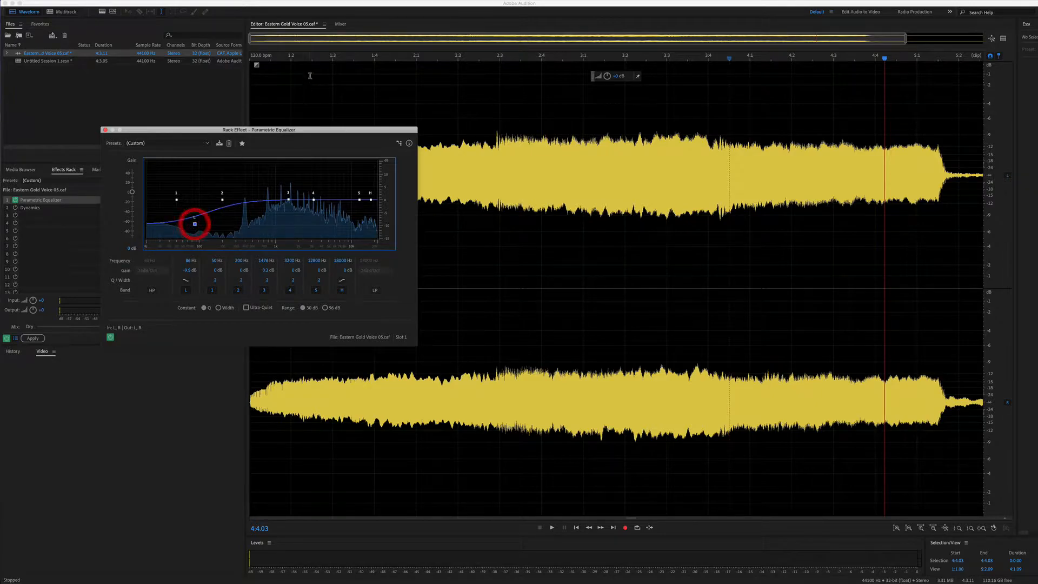
- Play the clip from 1:1.09 to hear the milder low-shelf cut
{"action": "left_click", "coordinate": [273, 59]}
{"action": "key", "text": "space"}
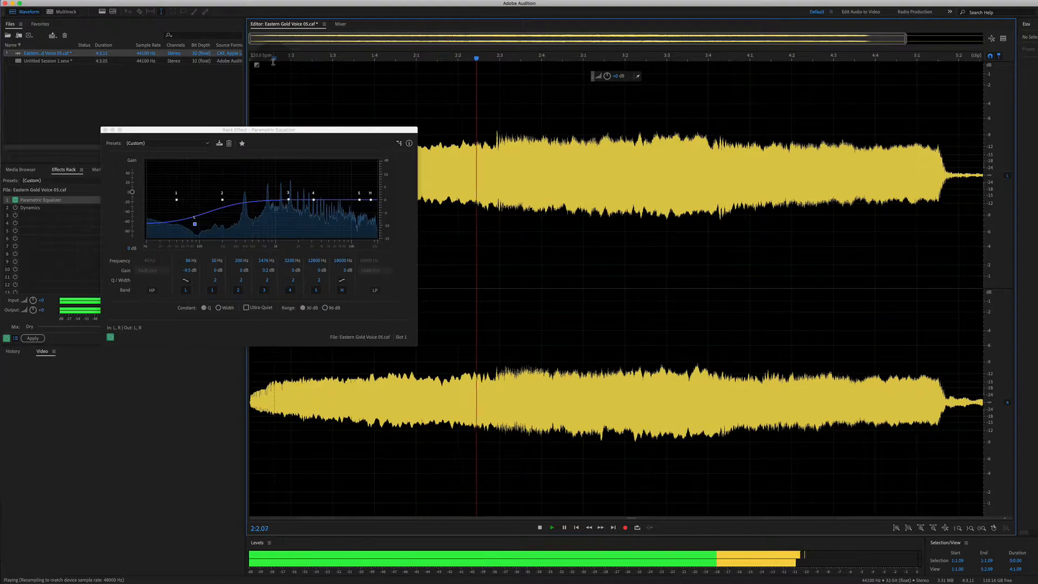
{"action": "key", "text": "space"}
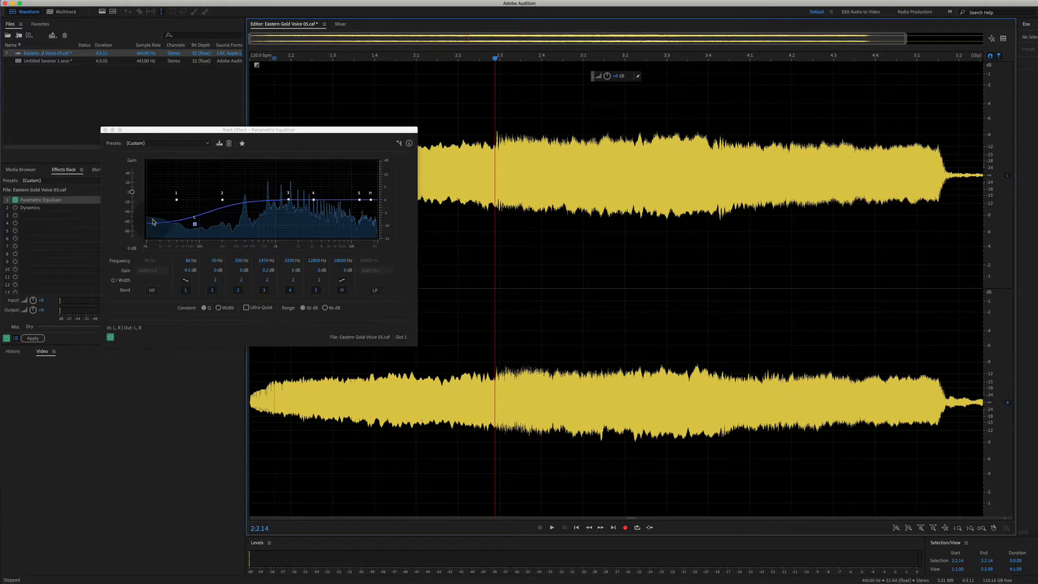
- Extend the low-shelf cut by moving its control point to about 2057 Hz and -14.4 dB
{"action": "left_click_drag", "start_coordinate": [195, 224], "coordinate": [260, 225]}
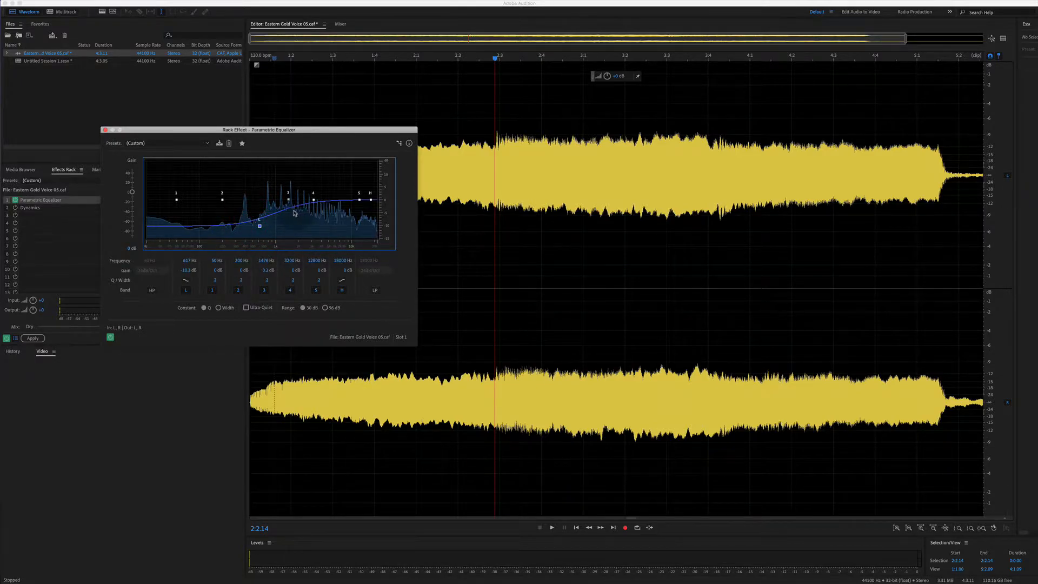
{"action": "left_click_drag", "start_coordinate": [259, 226], "coordinate": [300, 236]}
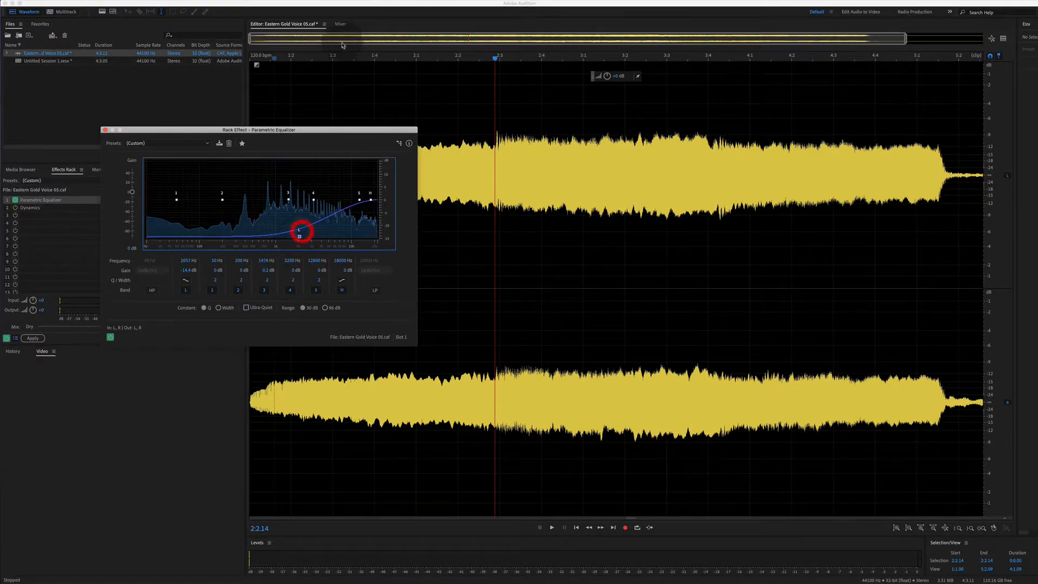
- Play the clip from 1:1.06 to hear the extended low-shelf cut, pausing and resuming once before stopping
{"action": "left_click", "coordinate": [266, 61]}
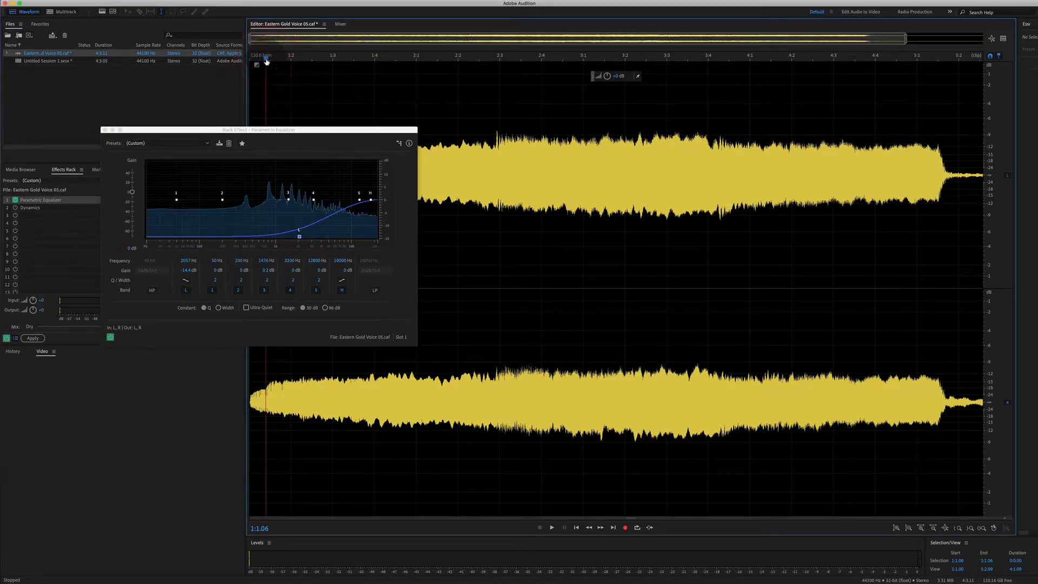
{"action": "key", "text": "space"}
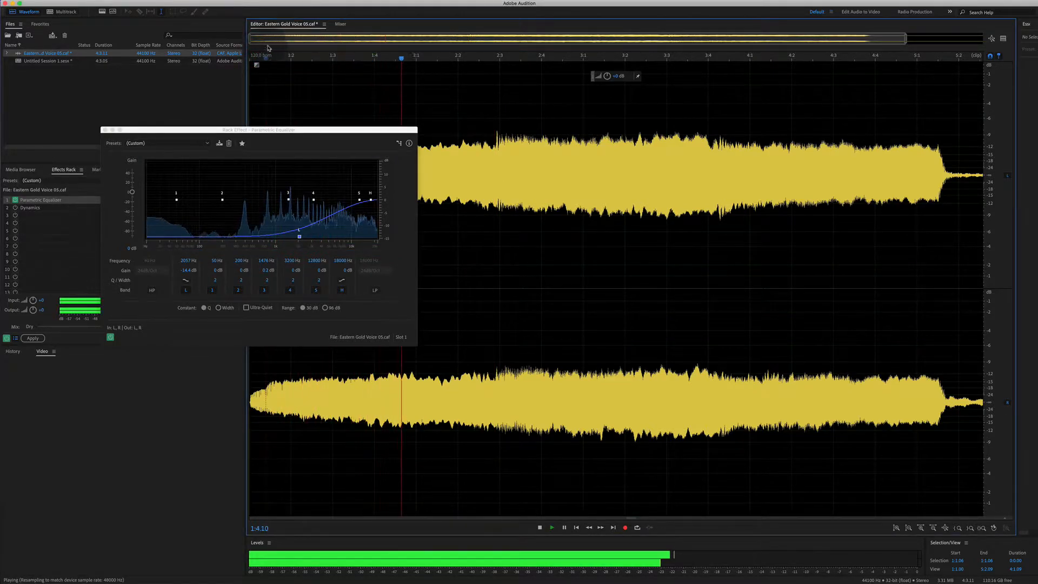
{"action": "key", "text": "space"}
{"action": "key", "text": "space"}
{"action": "key", "text": "space"}
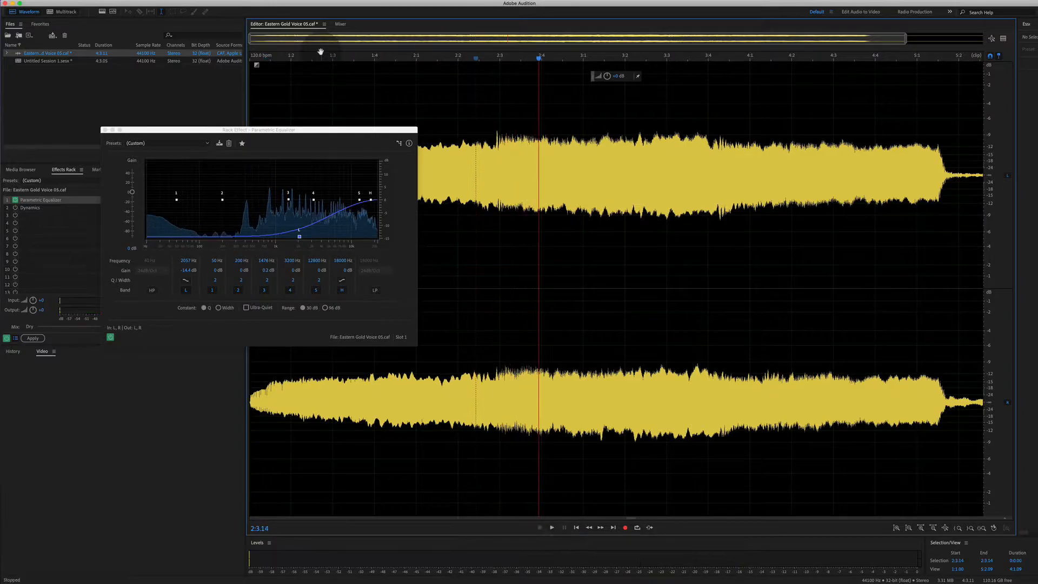
- Turn the low shelf into a boost at about 302 Hz and 12 dB, and play the clip from 1:2.01
{"action": "left_click_drag", "start_coordinate": [300, 237], "coordinate": [236, 168]}
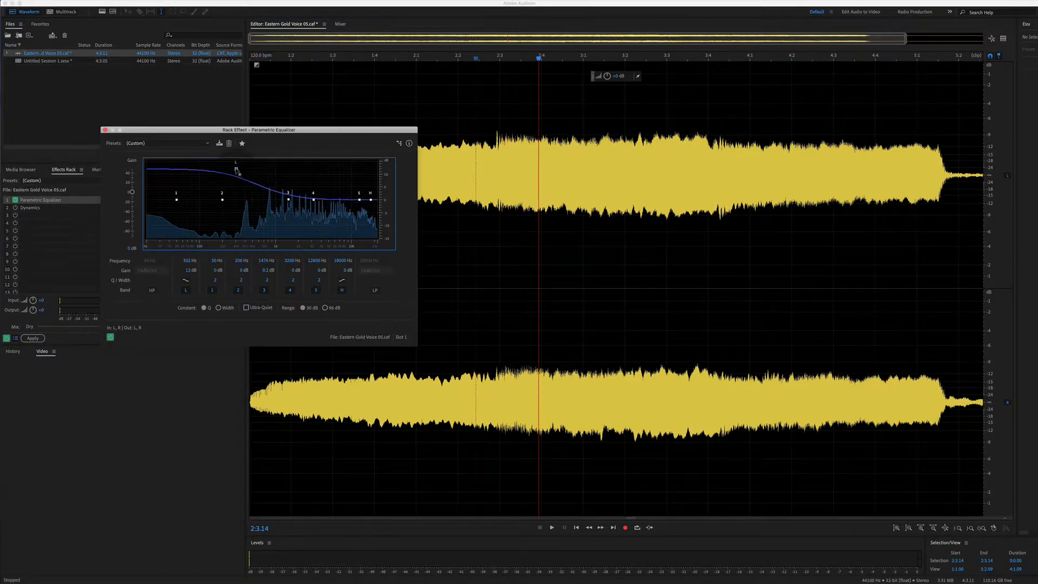
{"action": "left_click", "coordinate": [295, 57]}
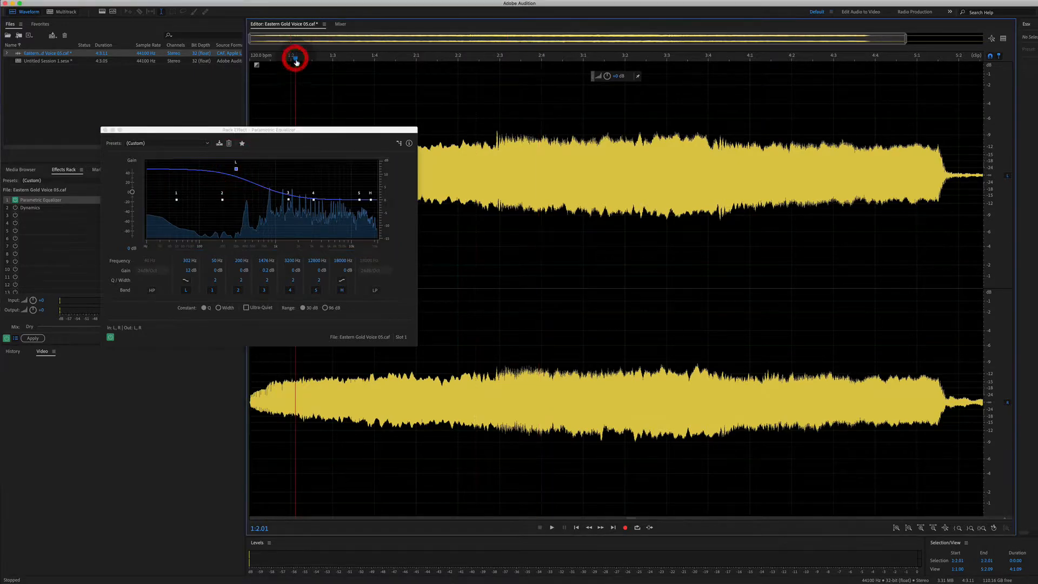
{"action": "key", "text": "space"}
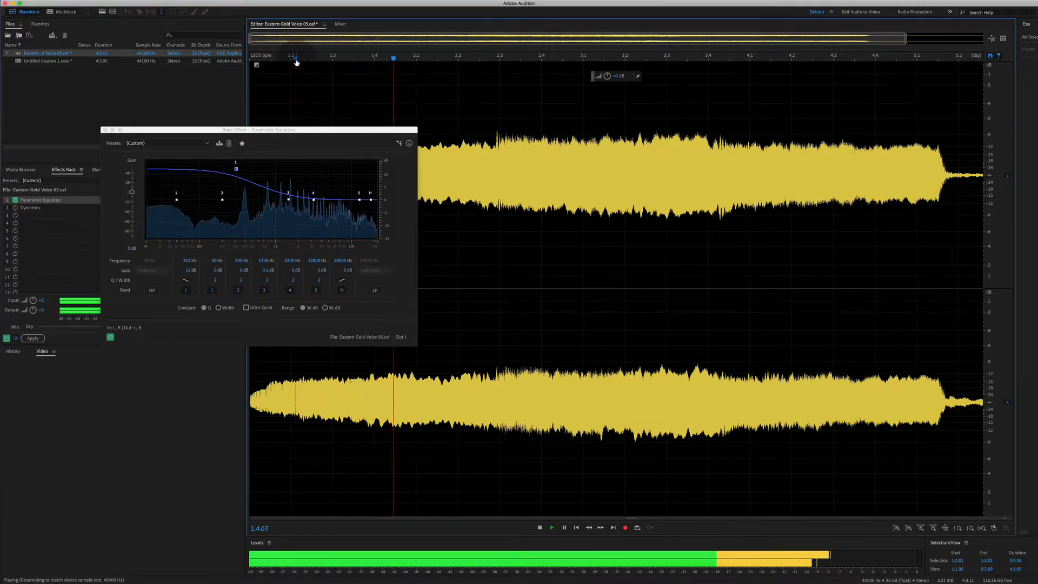
{"action": "key", "text": "space"}
- Lower the low shelf to about 103 Hz and switch it off, and enable the high-pass filter with an 83 Hz cutoff
{"action": "left_click_drag", "start_coordinate": [235, 168], "coordinate": [201, 216]}
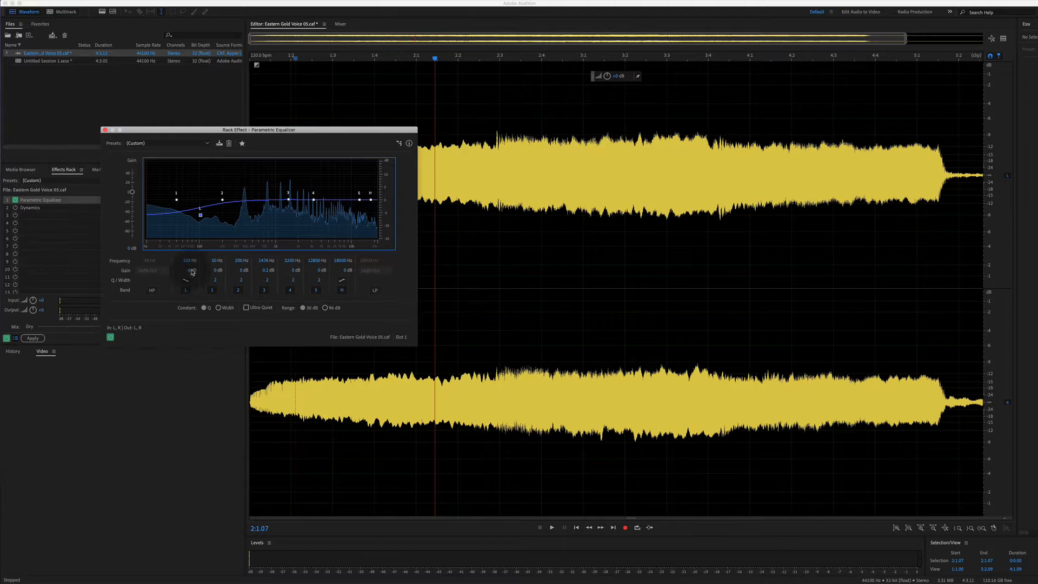
{"action": "left_click", "coordinate": [187, 291]}
{"action": "left_click", "coordinate": [148, 291]}
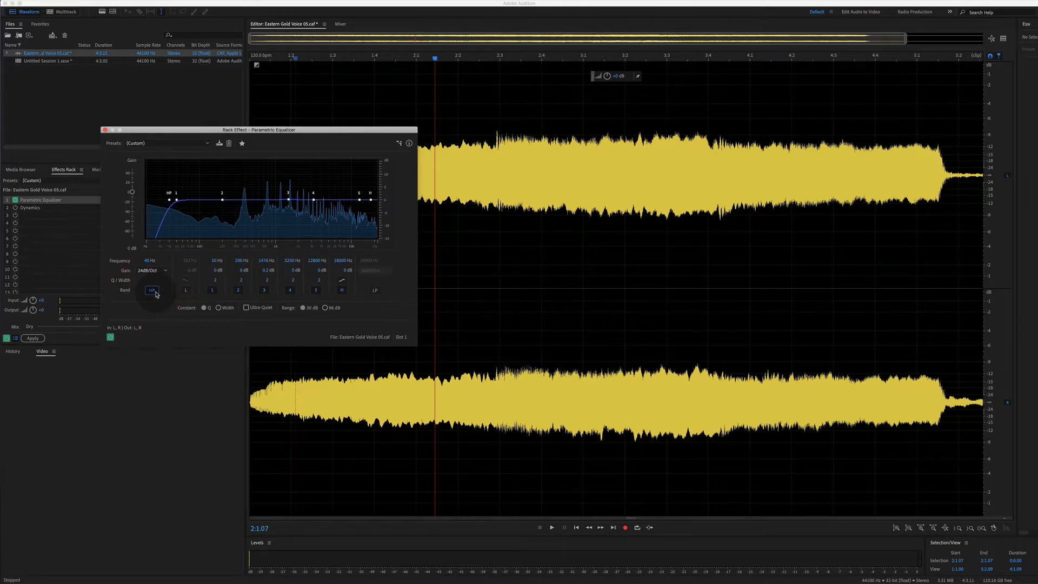
{"action": "left_click", "coordinate": [149, 261]}
{"action": "left_click_drag", "start_coordinate": [148, 262], "coordinate": [150, 246]}
- Play the clip from 1:1.08 to hear the high-pass filter
{"action": "left_click", "coordinate": [272, 61]}
{"action": "key", "text": "space"}
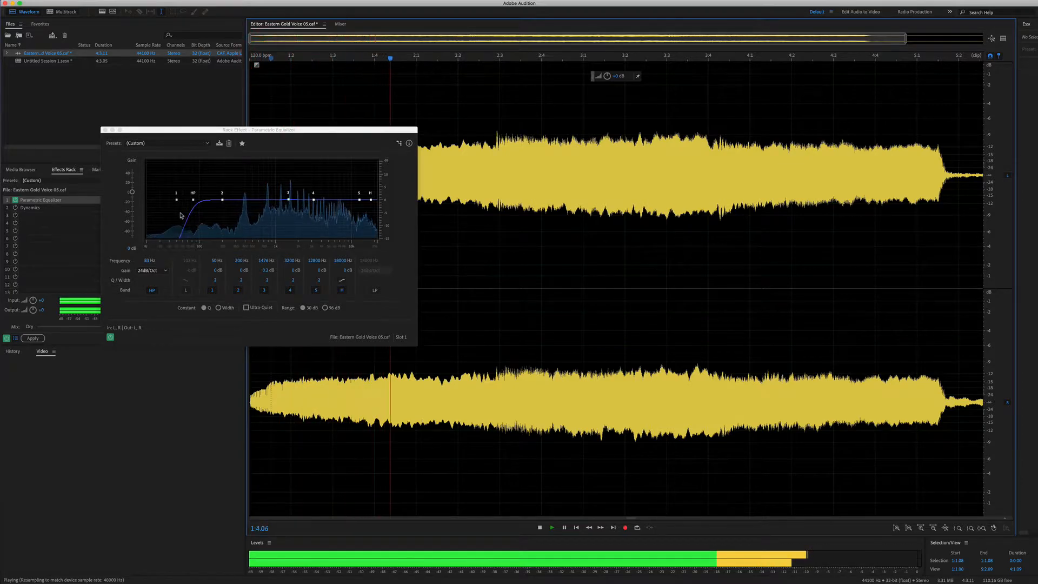
{"action": "key", "text": "space"}
- Switch off the high-pass filter and play the clip from 1:1.13 for comparison
{"action": "left_click", "coordinate": [151, 290]}
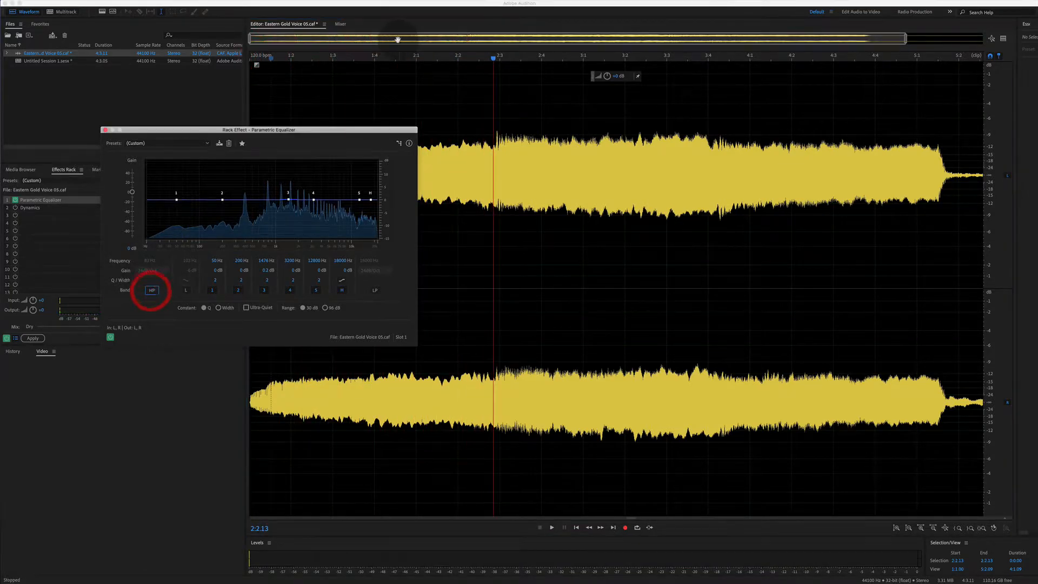
{"action": "left_click", "coordinate": [285, 61]}
{"action": "key", "text": "space"}
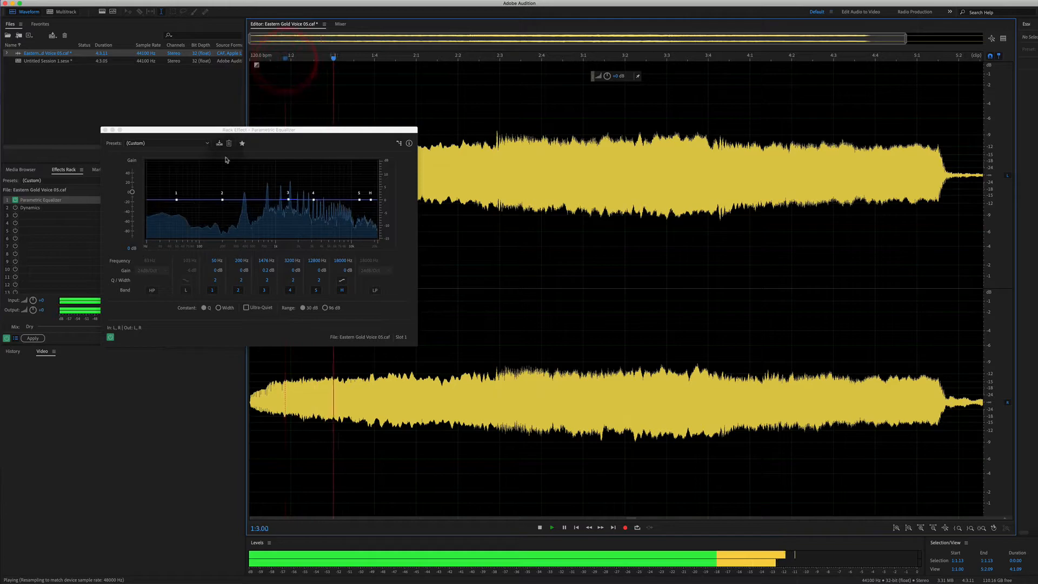
{"action": "key", "text": "space"}
- Toggle the high-pass filter and the low shelf on and back off
{"action": "left_click", "coordinate": [152, 289]}
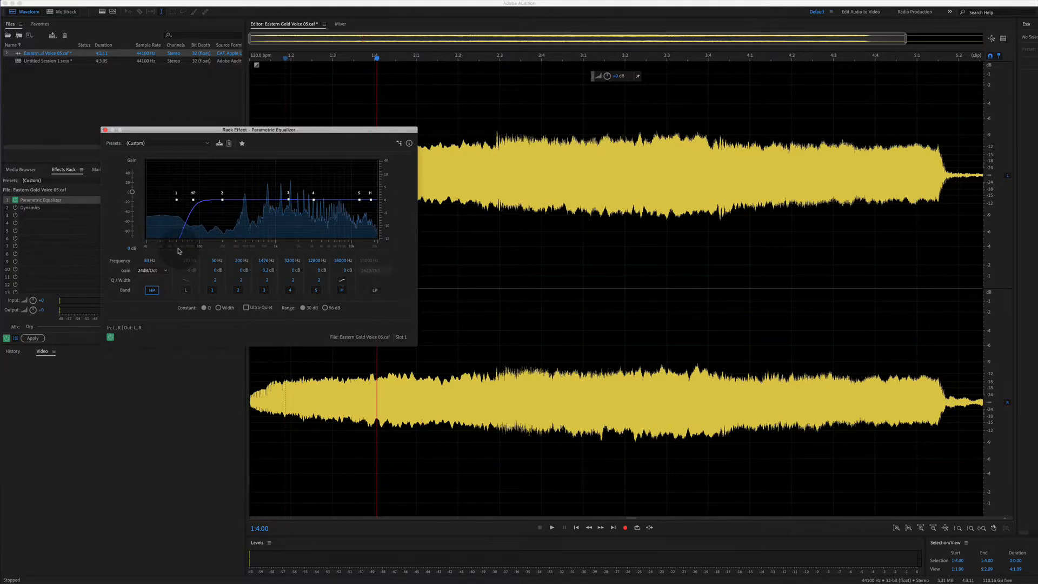
{"action": "left_click", "coordinate": [153, 295]}
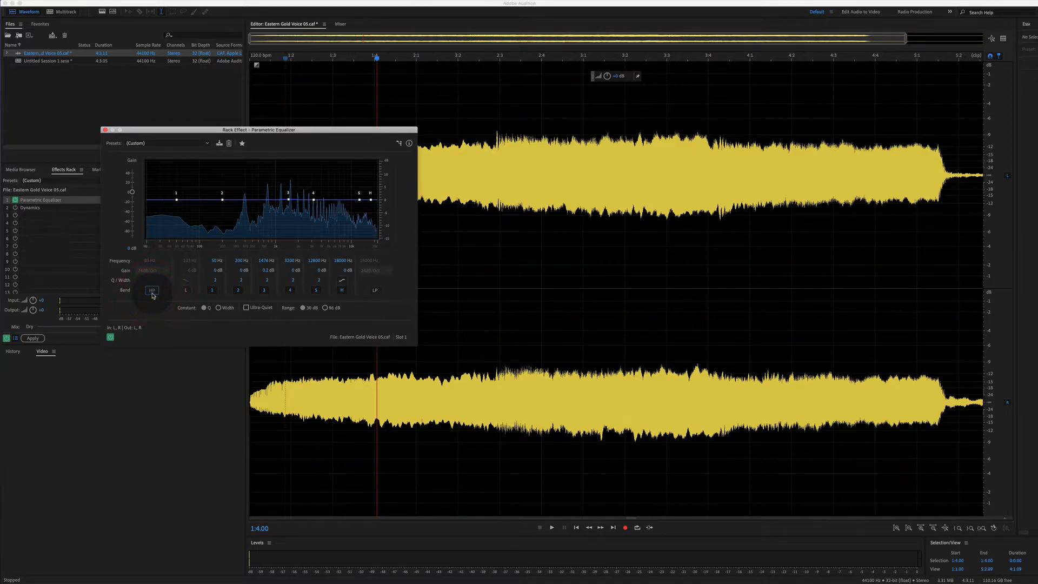
{"action": "left_click", "coordinate": [186, 292]}
{"action": "left_click", "coordinate": [186, 290]}
- Boost the high shelf to about 7.4 dB and play the clip from 1:4.00
{"action": "left_click_drag", "start_coordinate": [370, 200], "coordinate": [345, 181]}
{"action": "key", "text": "space"}
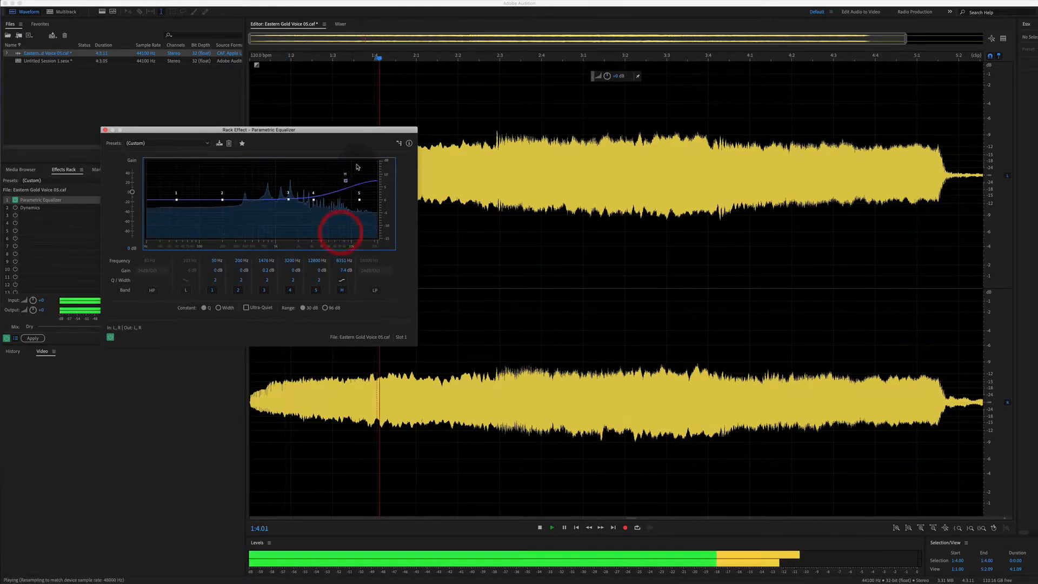
{"action": "key", "text": "space"}
- Turn the high shelf into a cut at about 4408 Hz and -6.8 dB, and audition the clip twice
{"action": "left_click_drag", "start_coordinate": [345, 181], "coordinate": [326, 220]}
{"action": "key", "text": "space"}
{"action": "key", "text": "space"}
{"action": "left_click", "coordinate": [396, 57]}
{"action": "key", "text": "space"}
{"action": "key", "text": "space"}
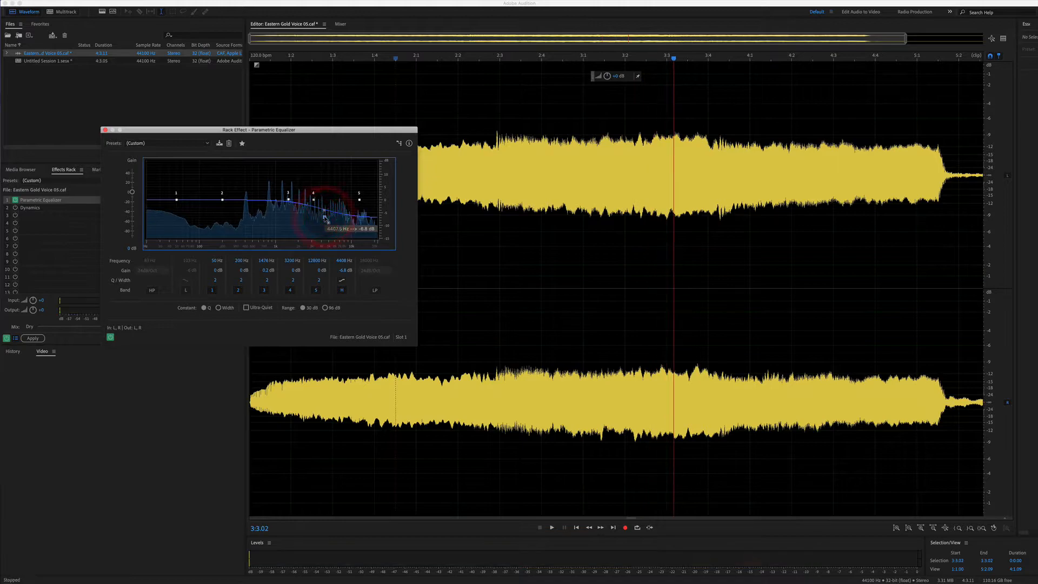
- Reduce the high-shelf cut to about -1.3 dB at 5847 Hz, and shift band 3 to about 1322 Hz and -0.8 dB
{"action": "mouse_move", "coordinate": [638, 2]}
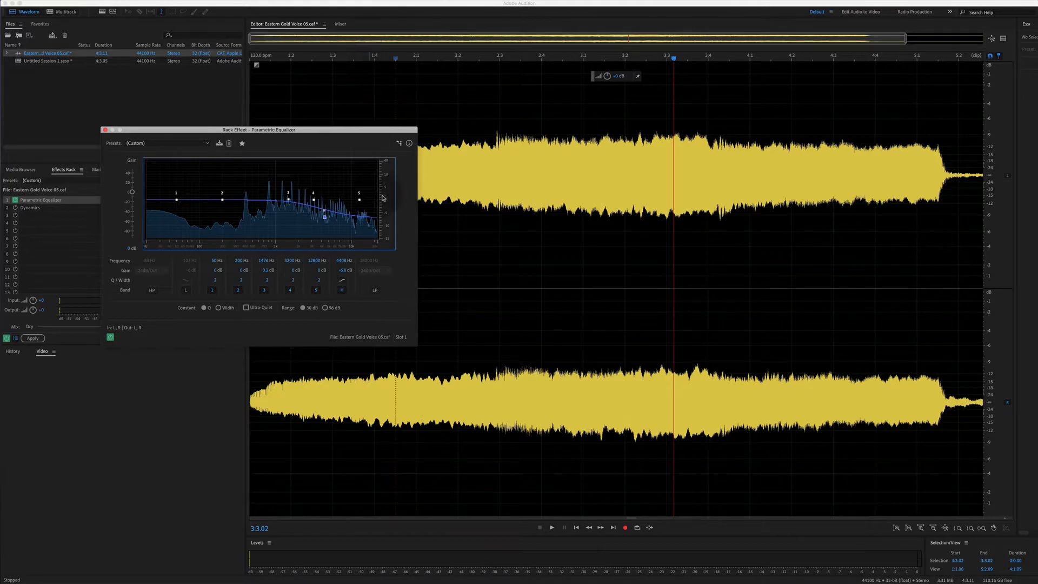
{"action": "left_click_drag", "start_coordinate": [324, 217], "coordinate": [288, 207]}
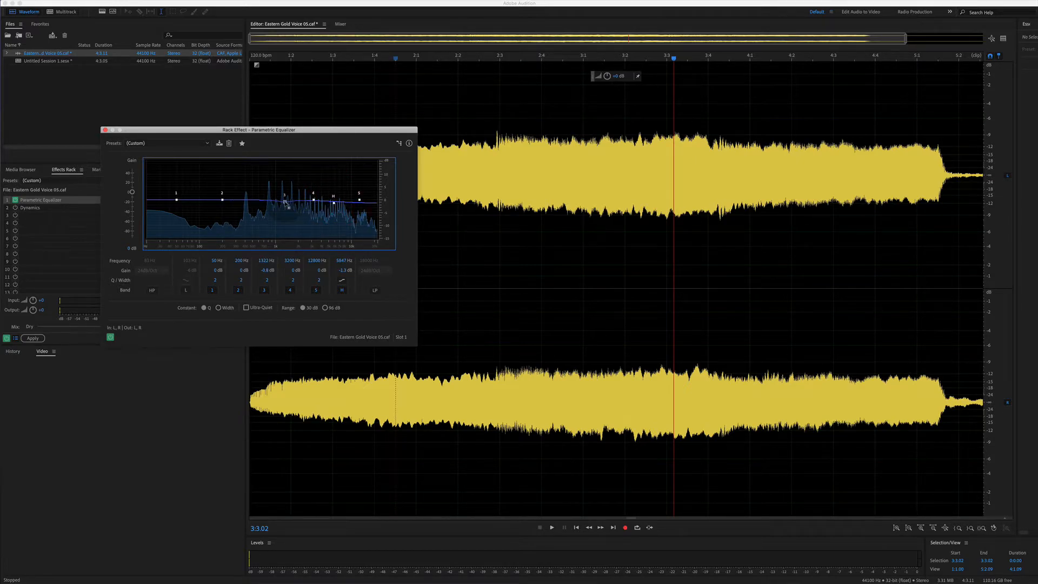
- Boost band 3 to about 1440 Hz and 7.3 dB, and play the clip from 1:1.05
{"action": "left_click_drag", "start_coordinate": [284, 203], "coordinate": [290, 185]}
{"action": "left_click", "coordinate": [264, 58]}
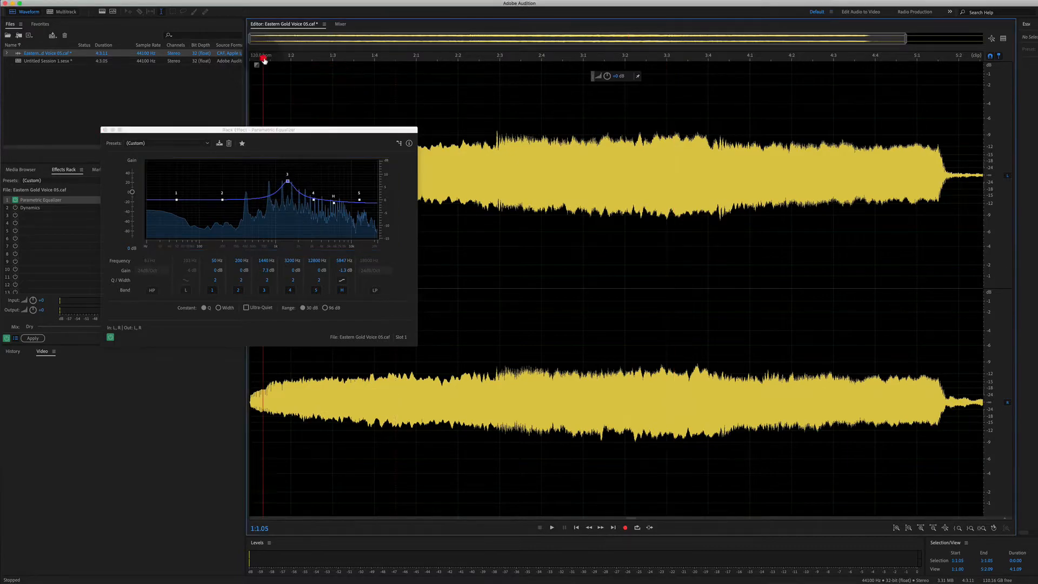
{"action": "key", "text": "space"}
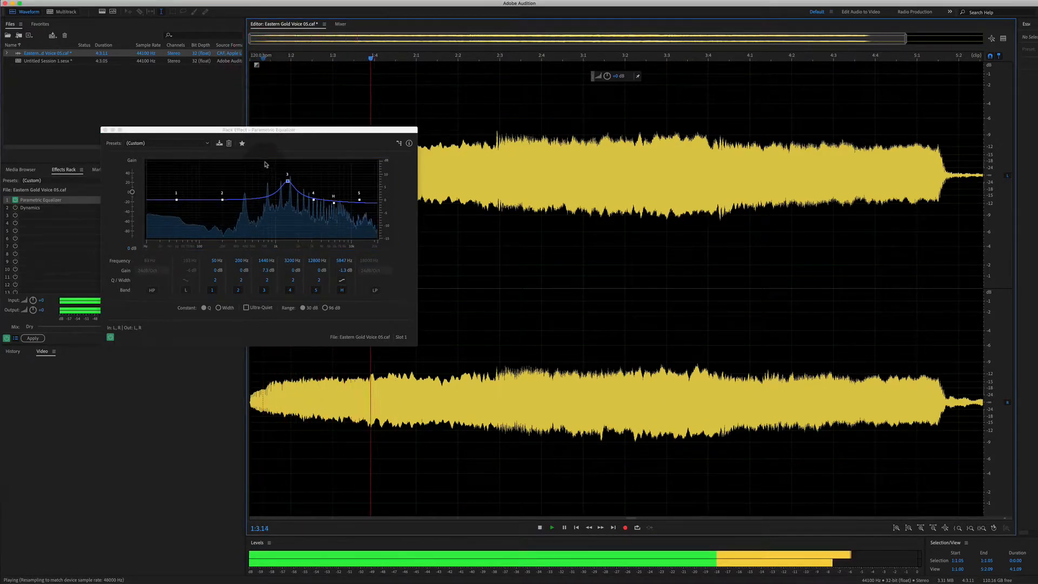
{"action": "key", "text": "space"}
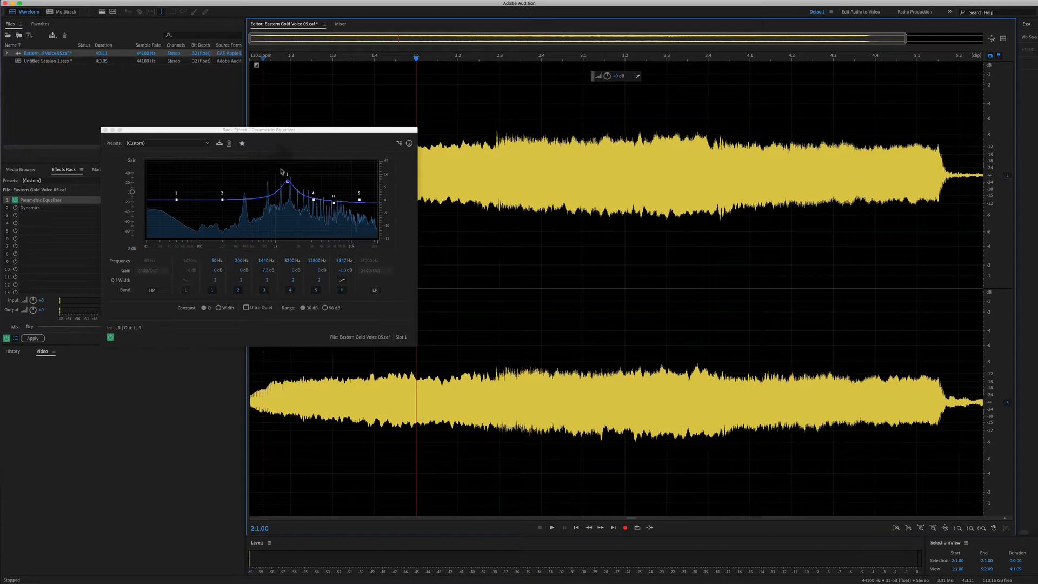
- Cut band 3 to about 1213 Hz and -7.7 dB, and play the clip from 1:1.10
{"action": "left_click_drag", "start_coordinate": [287, 183], "coordinate": [281, 219]}
{"action": "left_click", "coordinate": [276, 59]}
{"action": "key", "text": "space"}
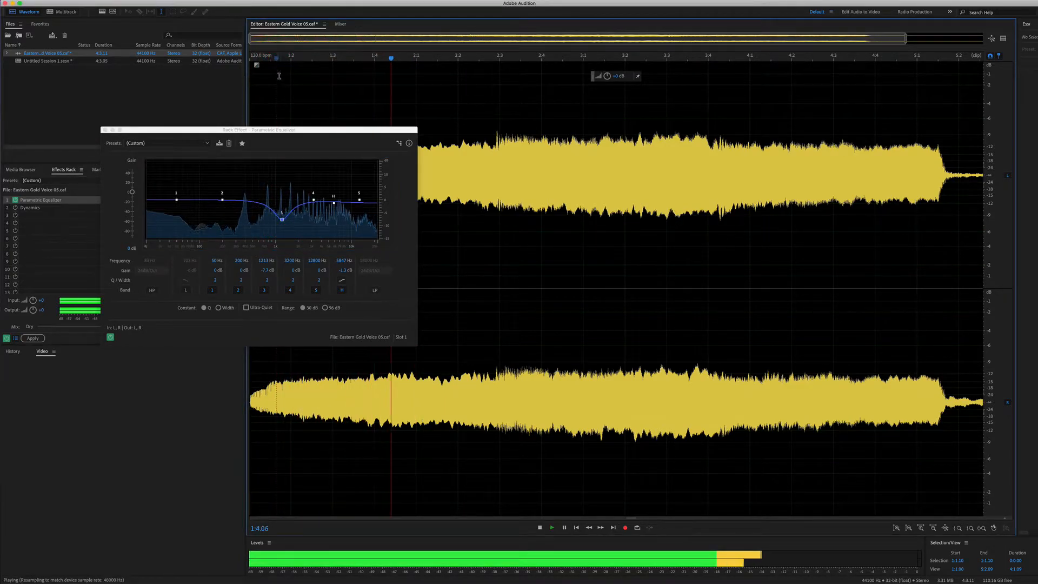
{"action": "left_click", "coordinate": [292, 218]}
{"action": "key", "text": "space"}
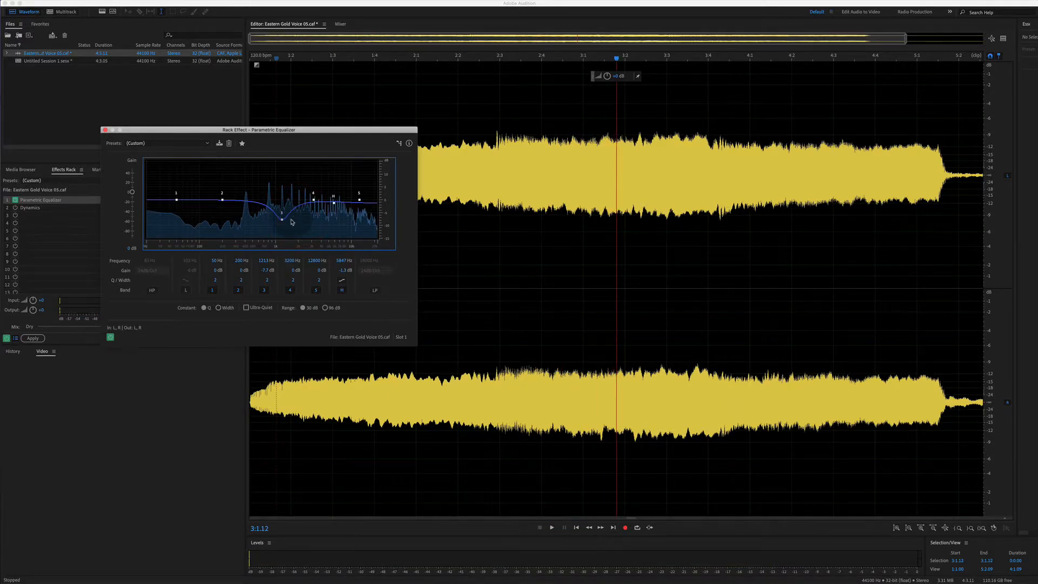
- Bring band 3 back near flat at about 1423 Hz and -0.3 dB, and play the clip from 1:2.11
{"action": "left_click_drag", "start_coordinate": [281, 221], "coordinate": [287, 201]}
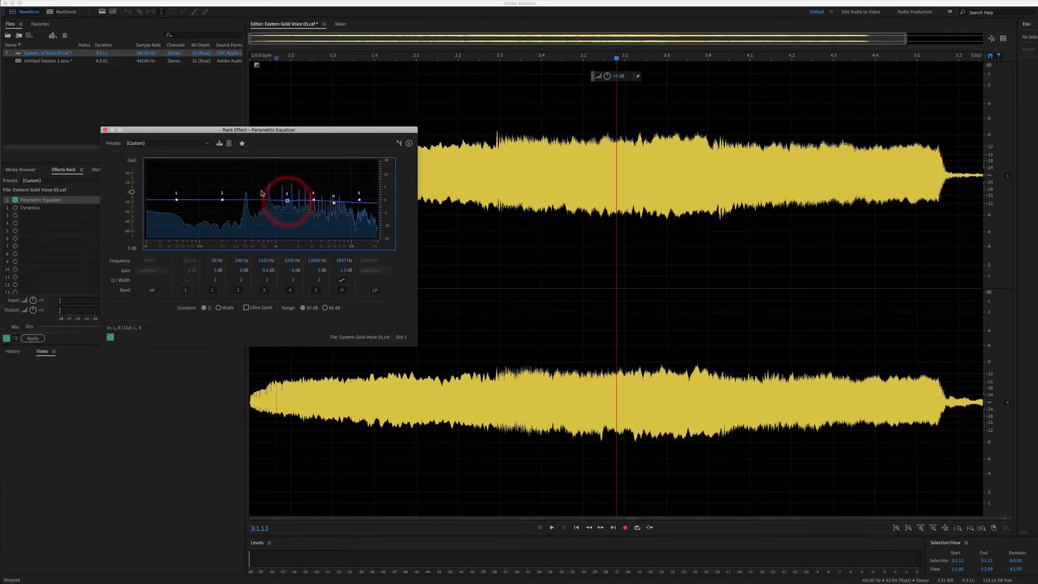
{"action": "left_click", "coordinate": [285, 224]}
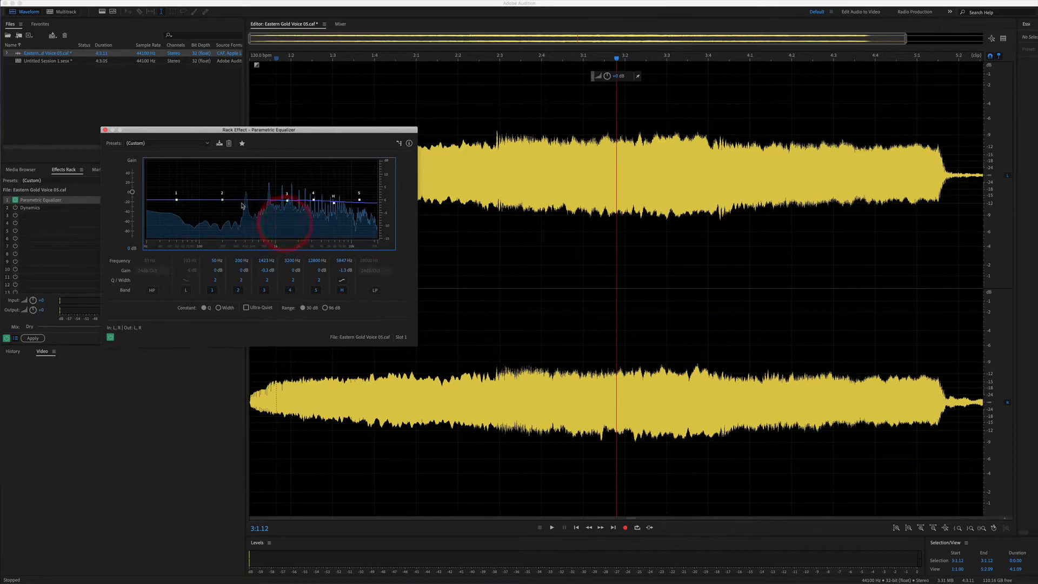
{"action": "left_click", "coordinate": [322, 61]}
{"action": "key", "text": "space"}
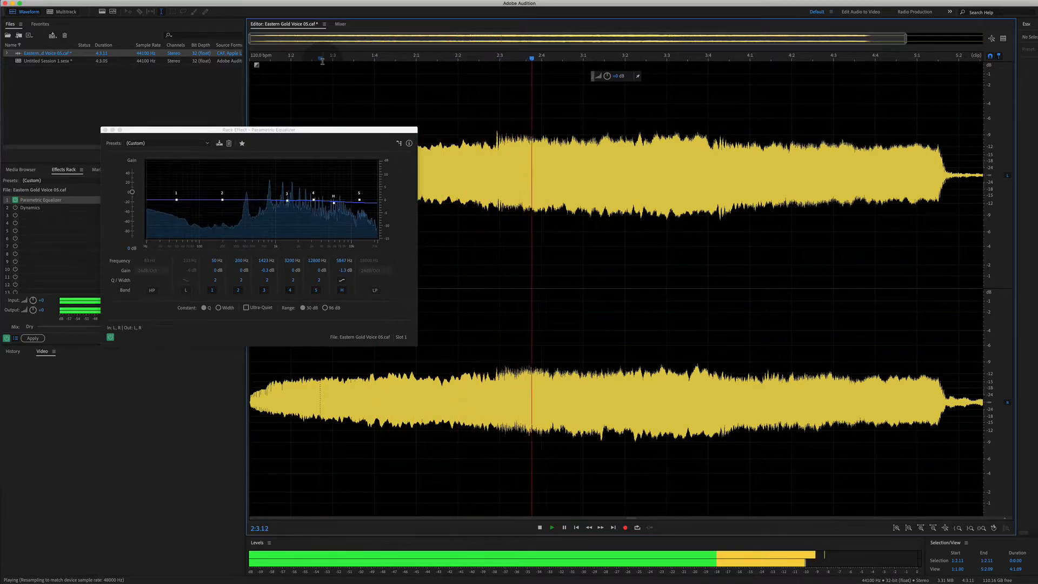
{"action": "key", "text": "space"}
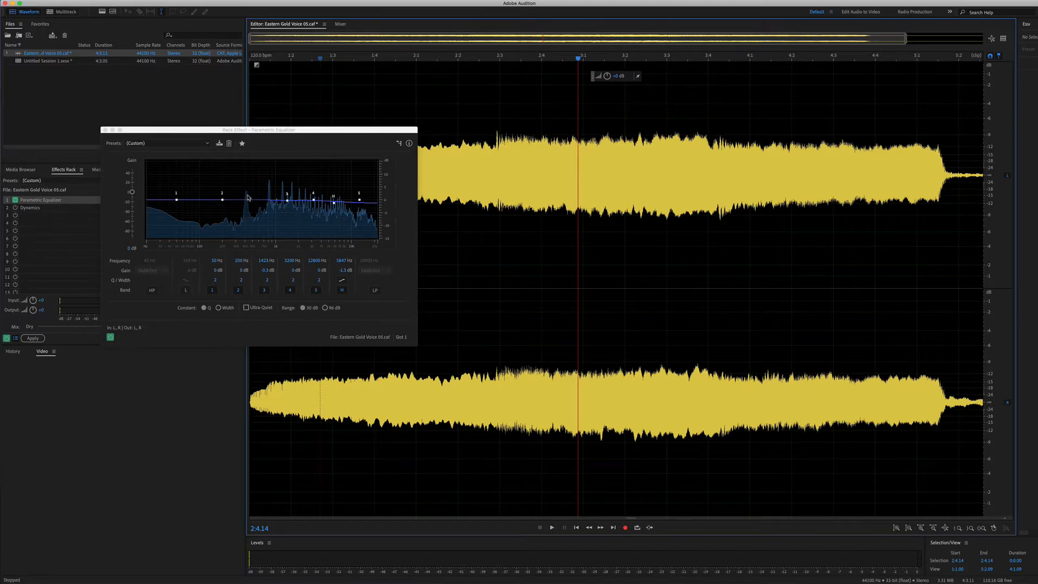
- Boost band 2 to about 411 Hz and 9.5 dB, and play the clip from 1:1.13
{"action": "left_click_drag", "start_coordinate": [222, 199], "coordinate": [246, 175]}
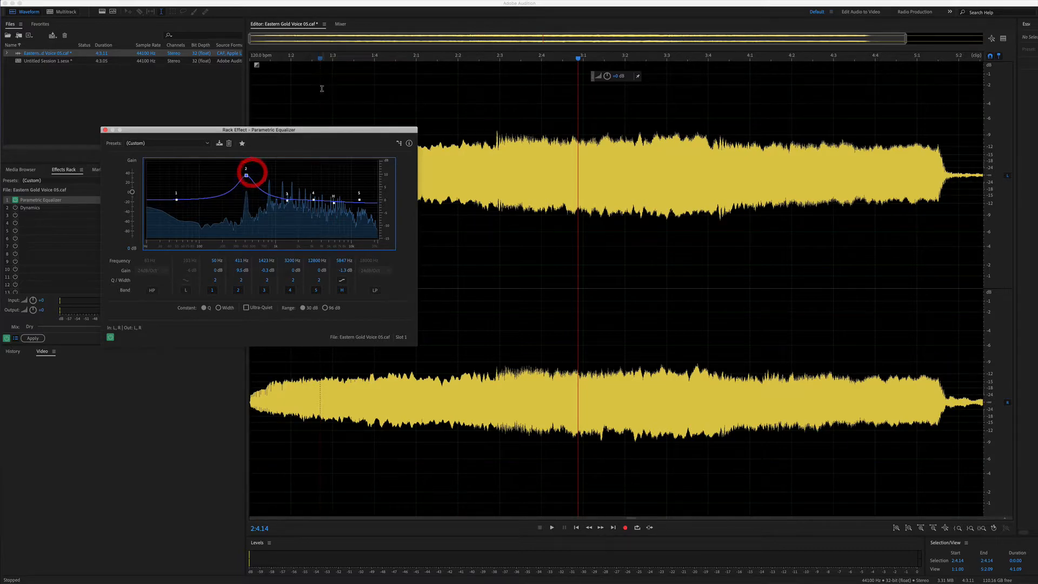
{"action": "left_click", "coordinate": [286, 66]}
{"action": "key", "text": "space"}
{"action": "key", "text": "space"}
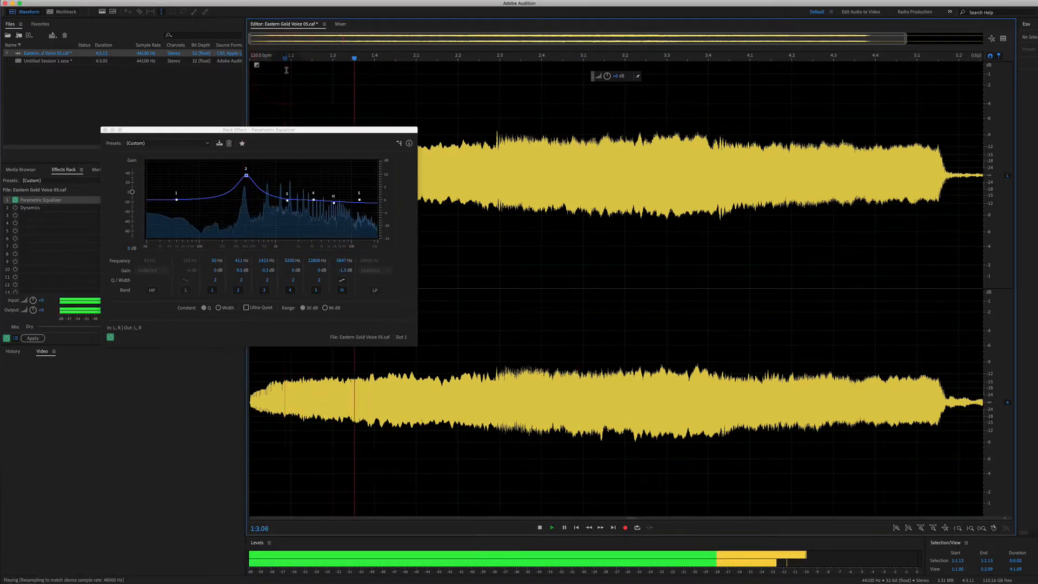
{"action": "key", "text": "space"}
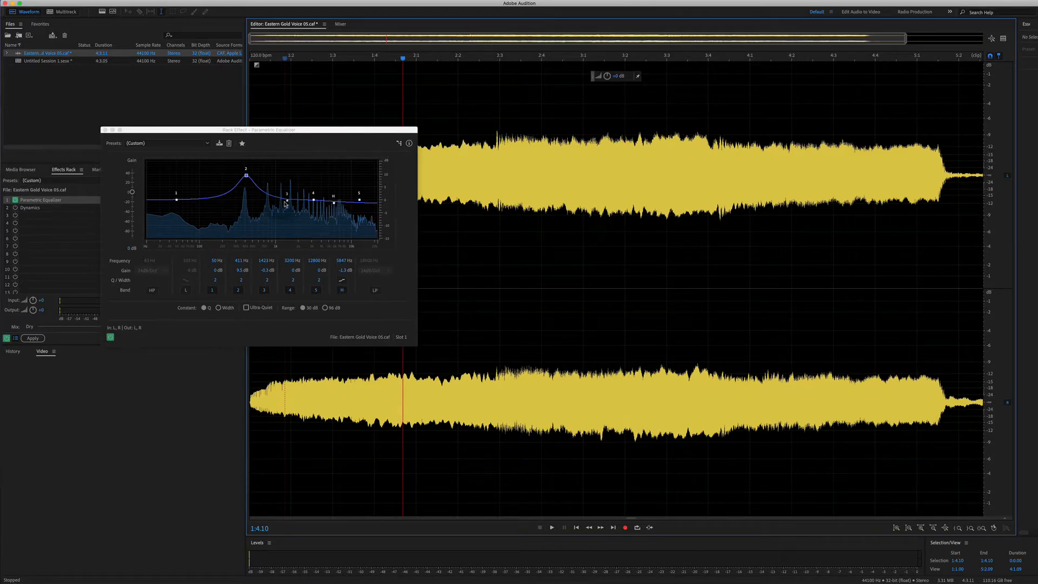
- Cut band 2 to about 421 Hz and -9.6 dB, and play the clip from 1:2.07
{"action": "left_click_drag", "start_coordinate": [249, 179], "coordinate": [247, 225]}
{"action": "left_click", "coordinate": [311, 61]}
{"action": "key", "text": "space"}
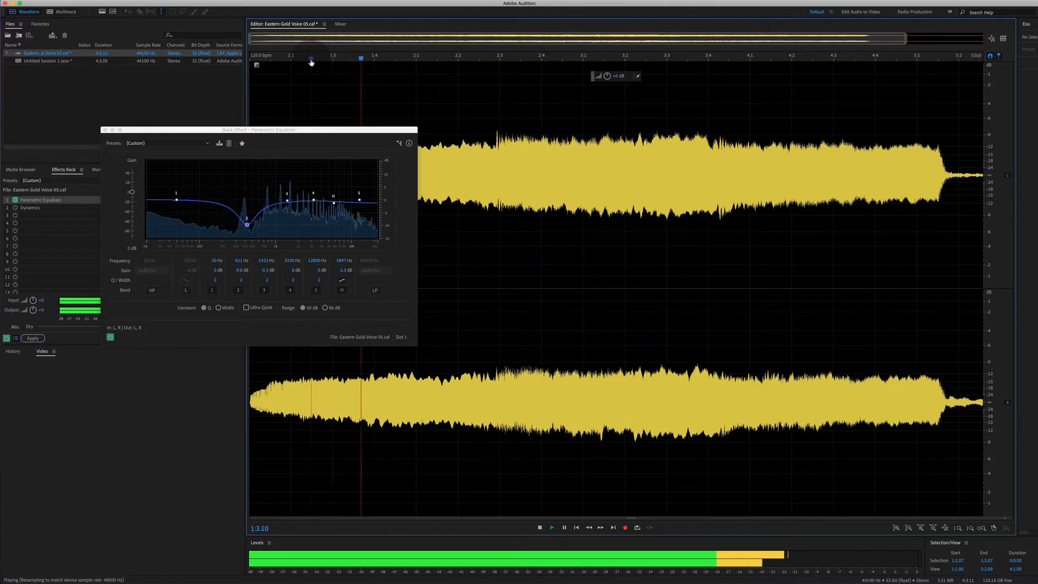
{"action": "key", "text": "space"}
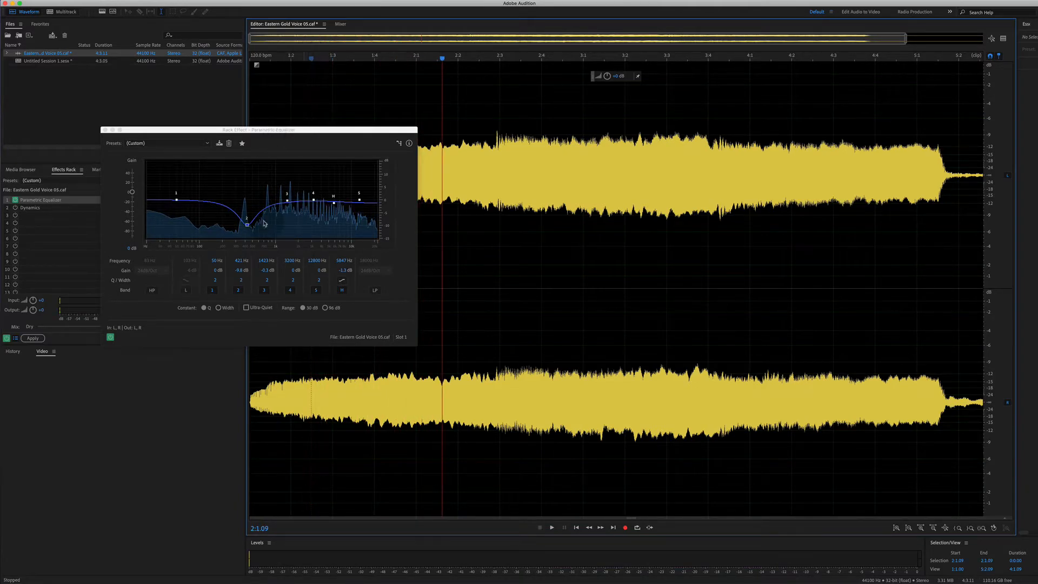
- Bring band 2 back near flat at about 411 Hz and 0.5 dB, and move the equalizer window away from the Effects Rack
{"action": "left_click_drag", "start_coordinate": [248, 224], "coordinate": [249, 205]}
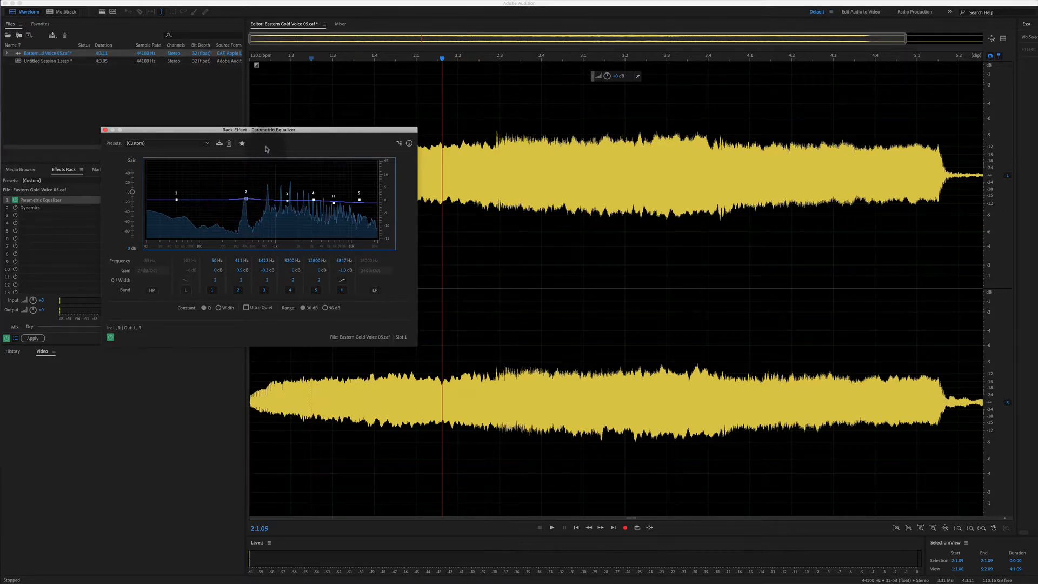
{"action": "left_click_drag", "start_coordinate": [269, 131], "coordinate": [355, 181]}
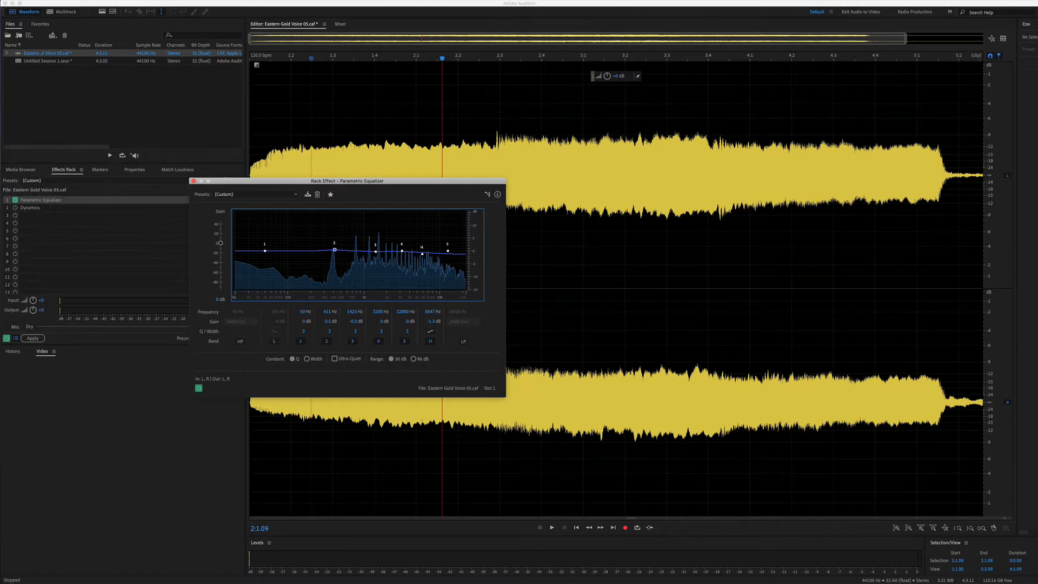
- Bypass the Parametric Equalizer, enable the Dynamics effect in the Effects Rack, and move the equalizer window below the effect list
{"action": "left_click", "coordinate": [15, 199]}
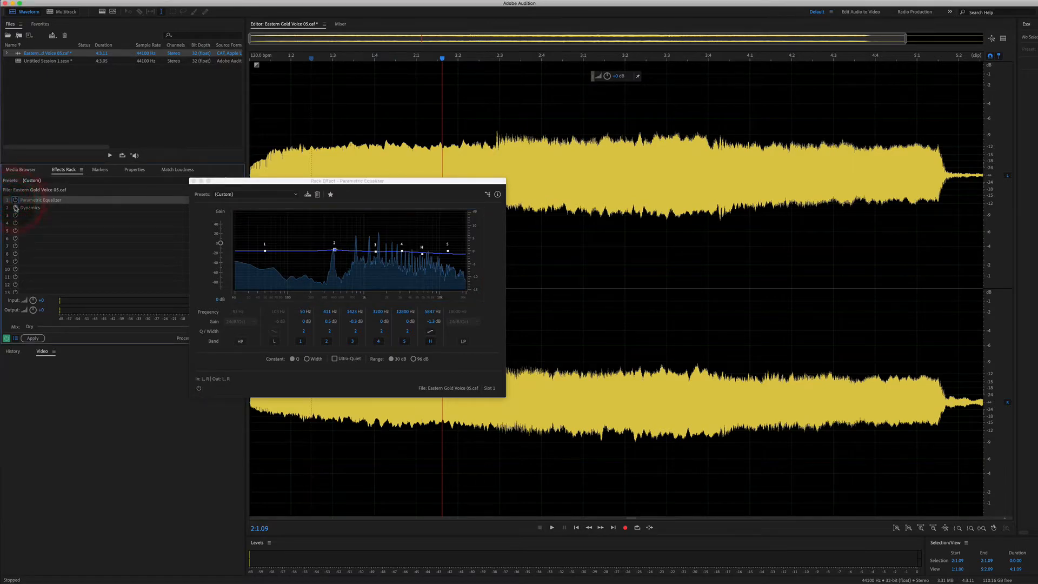
{"action": "left_click", "coordinate": [16, 208]}
{"action": "left_click_drag", "start_coordinate": [270, 181], "coordinate": [106, 306]}
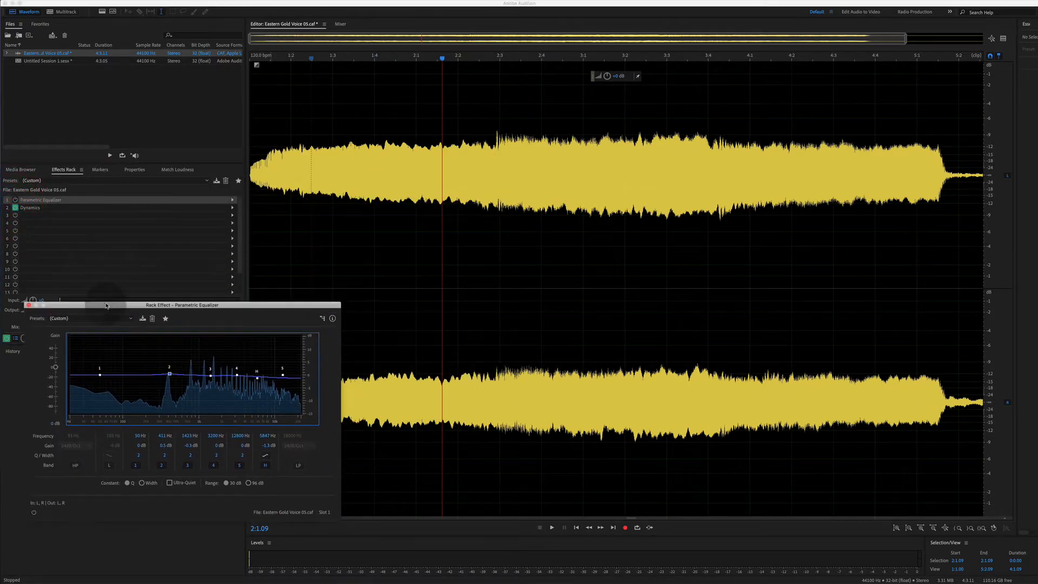
- Open the Dynamics effect's settings beside the waveform and turn off its Compressor
{"action": "double_click", "coordinate": [51, 208]}
{"action": "left_click_drag", "start_coordinate": [416, 188], "coordinate": [150, 235]}
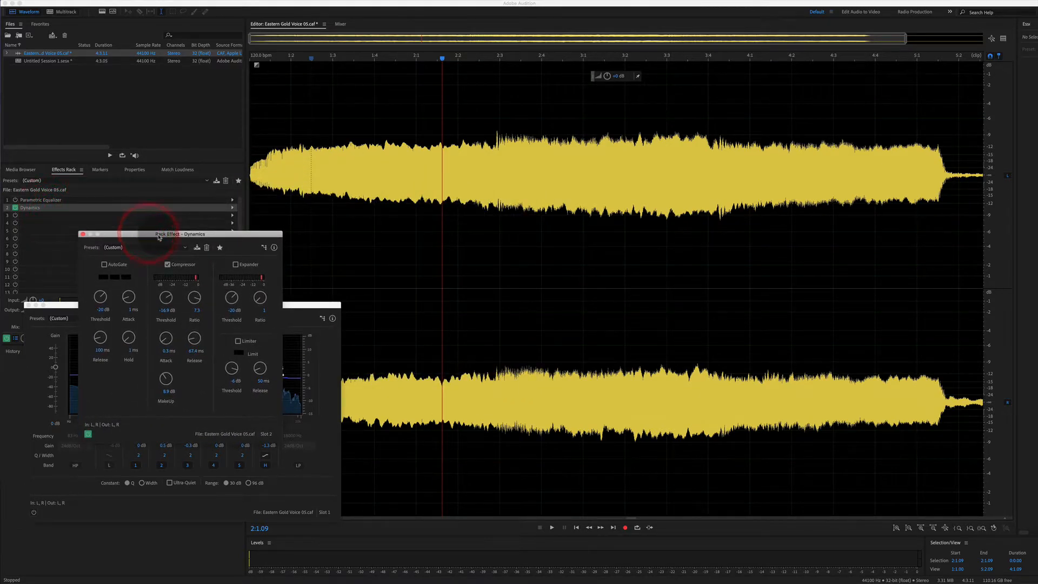
{"action": "left_click", "coordinate": [168, 265]}
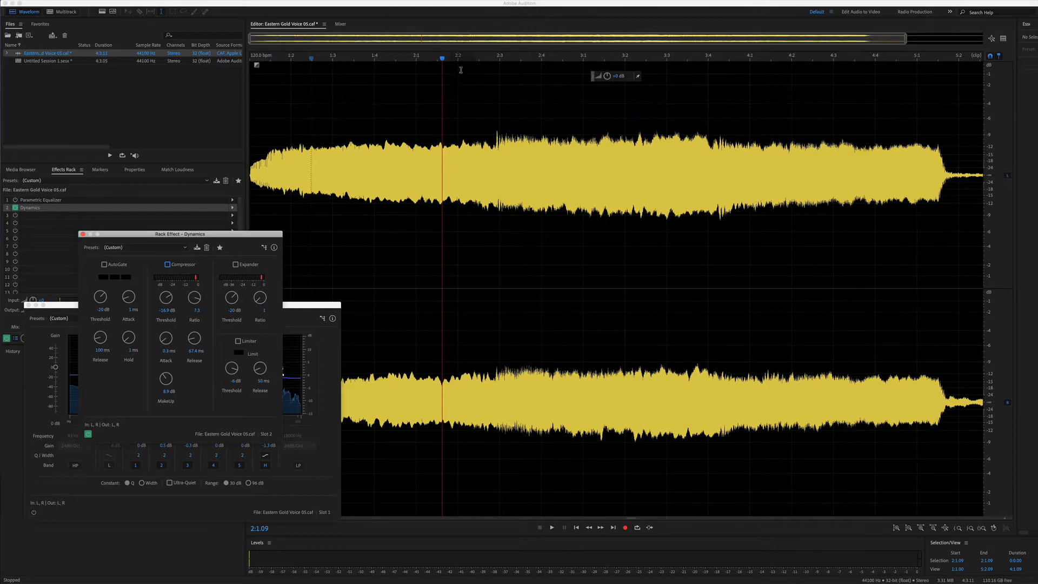
- Play the clip from 2:1.00 without compression, then stop and return the playhead to about 2:1.09
{"action": "left_click", "coordinate": [419, 58]}
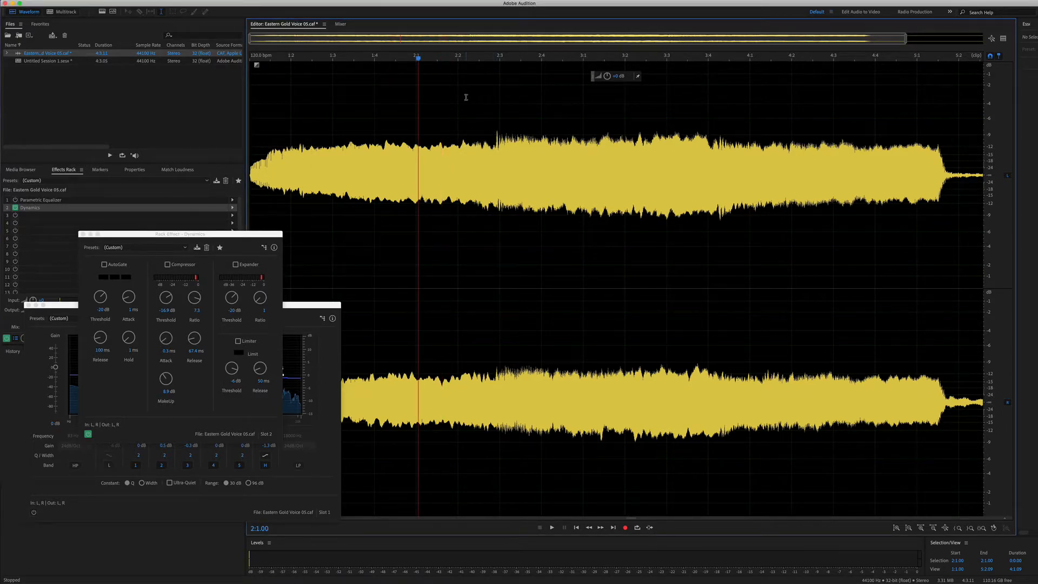
{"action": "key", "text": "space"}
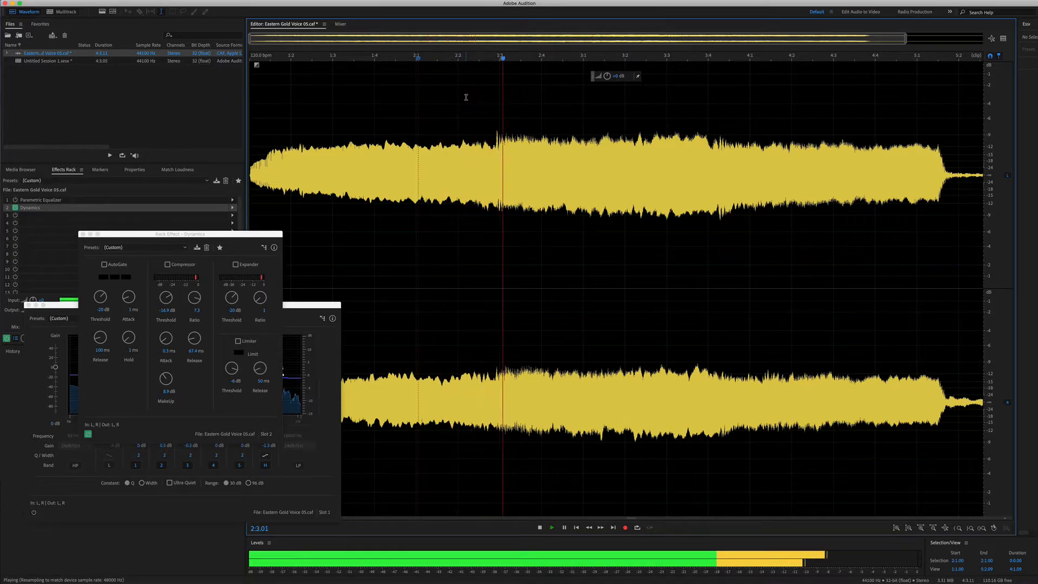
{"action": "key", "text": "space"}
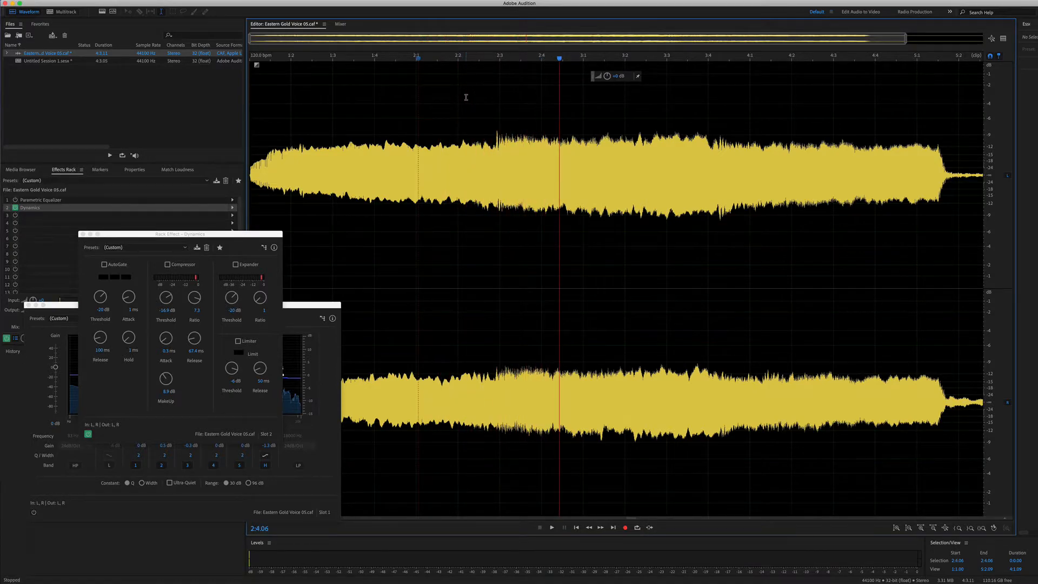
{"action": "left_click", "coordinate": [441, 60]}
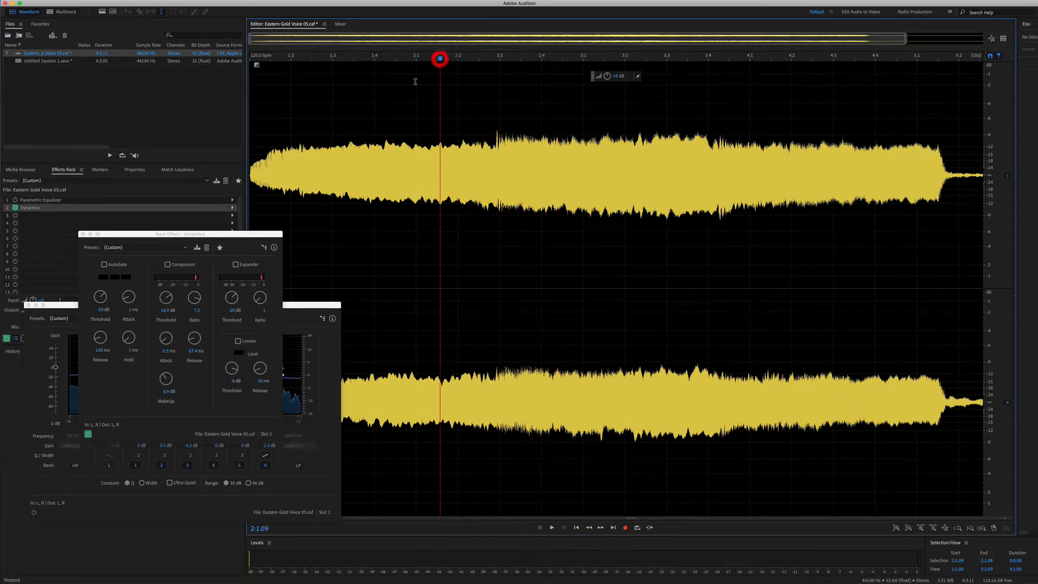
- Turn on the Dynamics Compressor and set its threshold to about -13 dB, placing the playhead at 2:2.13
{"action": "left_click", "coordinate": [167, 265]}
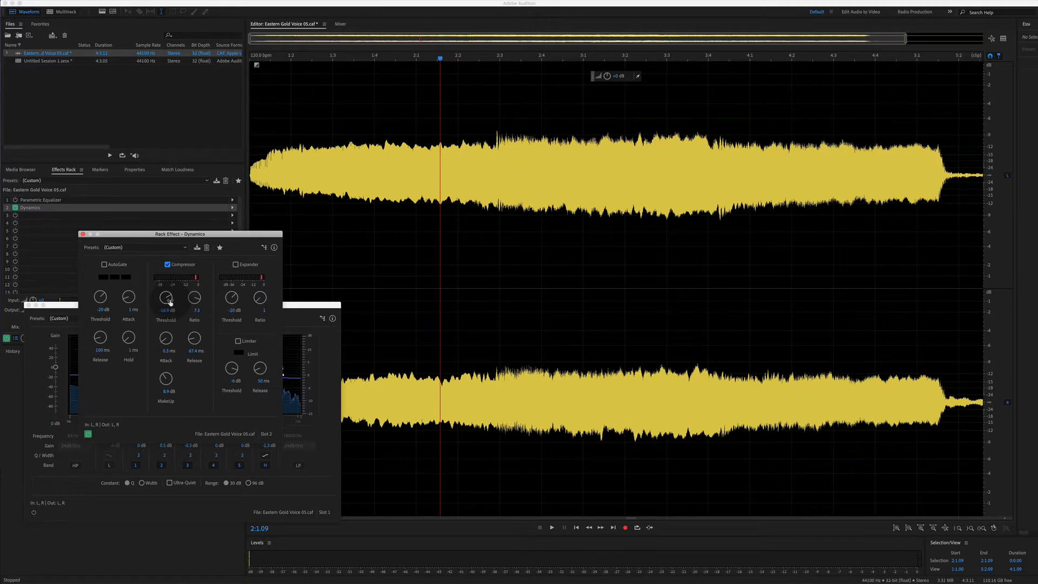
{"action": "mouse_move", "coordinate": [170, 302]}
{"action": "left_mouse_down"}
{"action": "mouse_move", "coordinate": [174, 292]}
{"action": "mouse_move", "coordinate": [173, 301]}
{"action": "left_mouse_up"}
{"action": "left_click", "coordinate": [173, 296]}
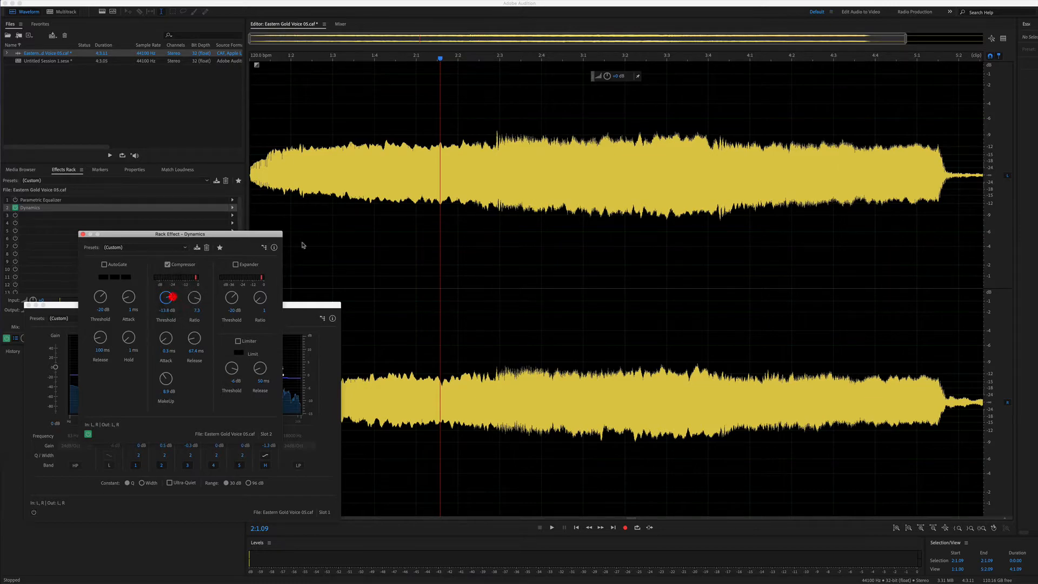
{"action": "left_click", "coordinate": [492, 146]}
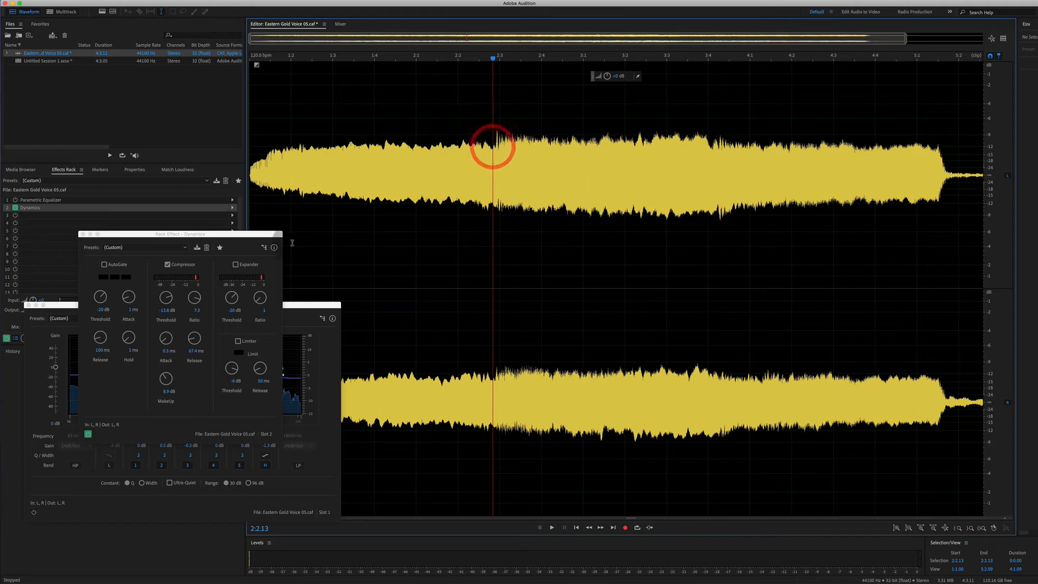
{"action": "mouse_move", "coordinate": [167, 298]}
{"action": "left_mouse_down"}
{"action": "mouse_move", "coordinate": [174, 377]}
{"action": "mouse_move", "coordinate": [191, 323]}
{"action": "mouse_move", "coordinate": [166, 299]}
{"action": "left_mouse_up"}
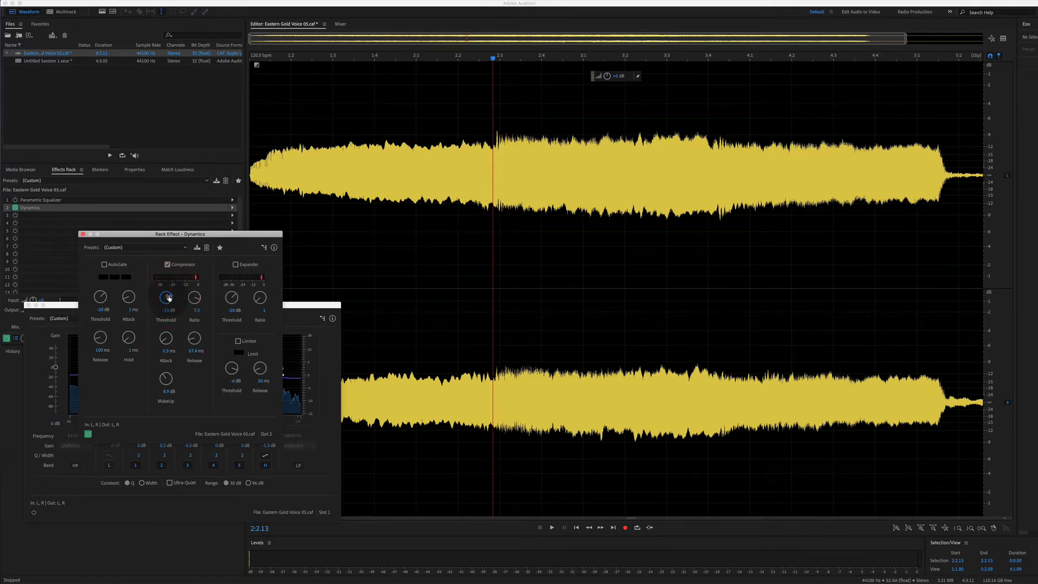
- Adjust the compressor's ratio to about 2.8, its attack to about 0.4 ms and shorten its release slightly
{"action": "left_click_drag", "start_coordinate": [194, 299], "coordinate": [199, 328]}
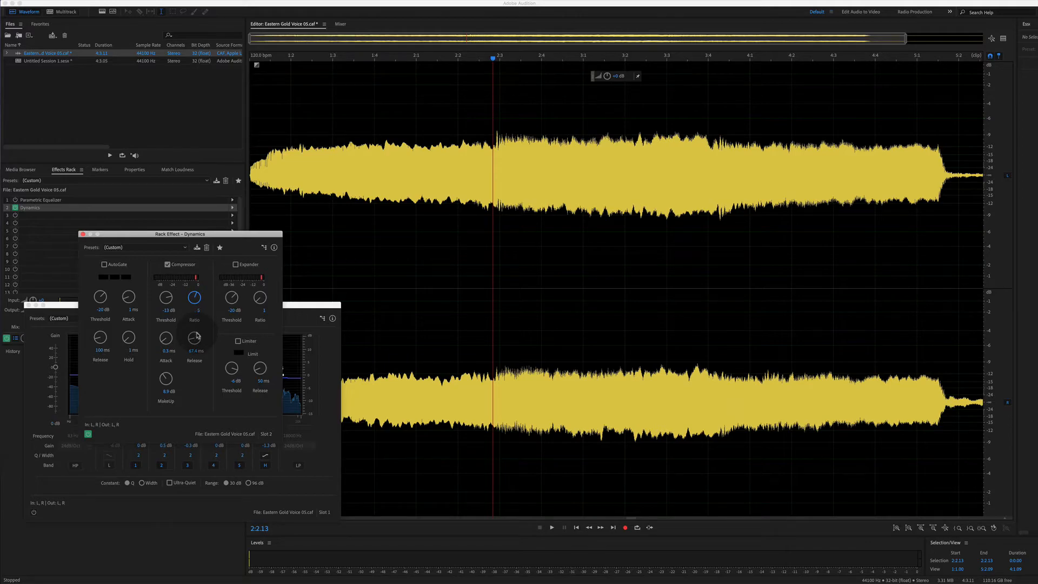
{"action": "left_click_drag", "start_coordinate": [197, 336], "coordinate": [205, 374]}
{"action": "left_click", "coordinate": [203, 375]}
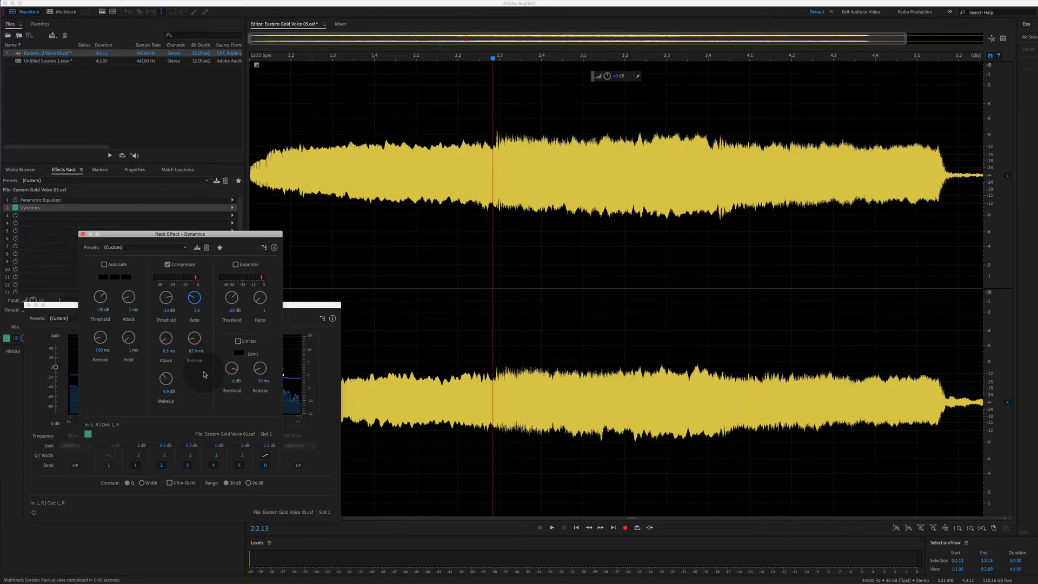
{"action": "left_click", "coordinate": [170, 301]}
{"action": "left_click_drag", "start_coordinate": [194, 339], "coordinate": [171, 339]}
- Check the Dynamics presets without choosing one, and lower the compressor's MakeUp gain to about 3.2 dB
{"action": "left_click", "coordinate": [183, 248]}
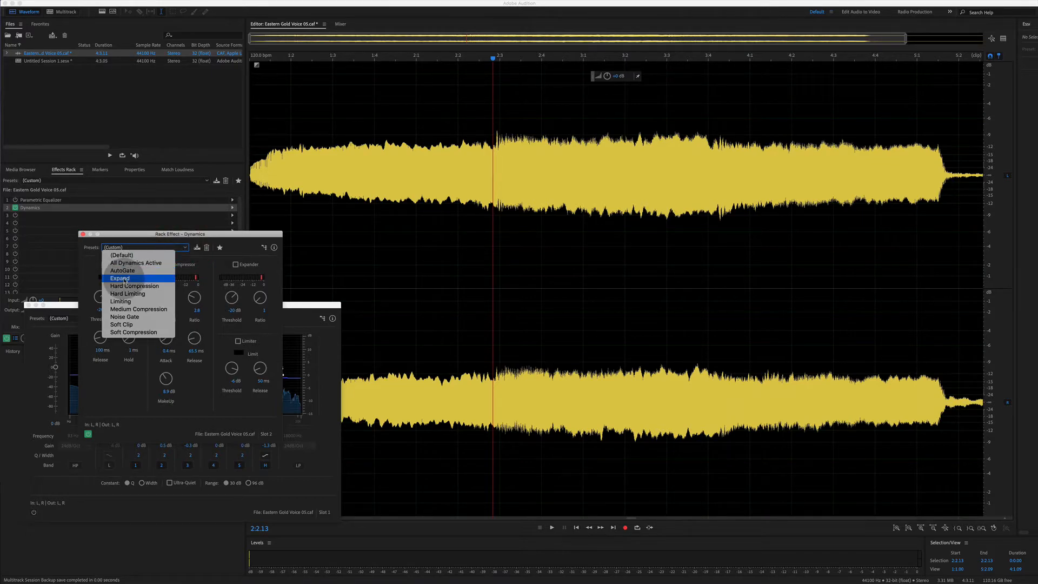
{"action": "left_click", "coordinate": [215, 255]}
{"action": "left_click_drag", "start_coordinate": [168, 380], "coordinate": [166, 404]}
{"action": "left_click", "coordinate": [160, 406]}
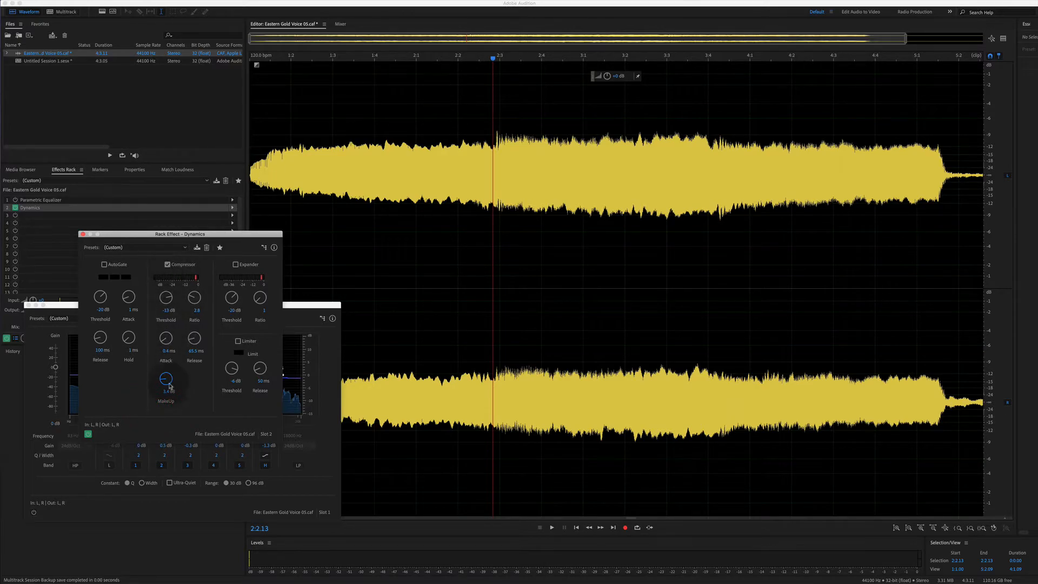
{"action": "left_click_drag", "start_coordinate": [167, 381], "coordinate": [166, 383]}
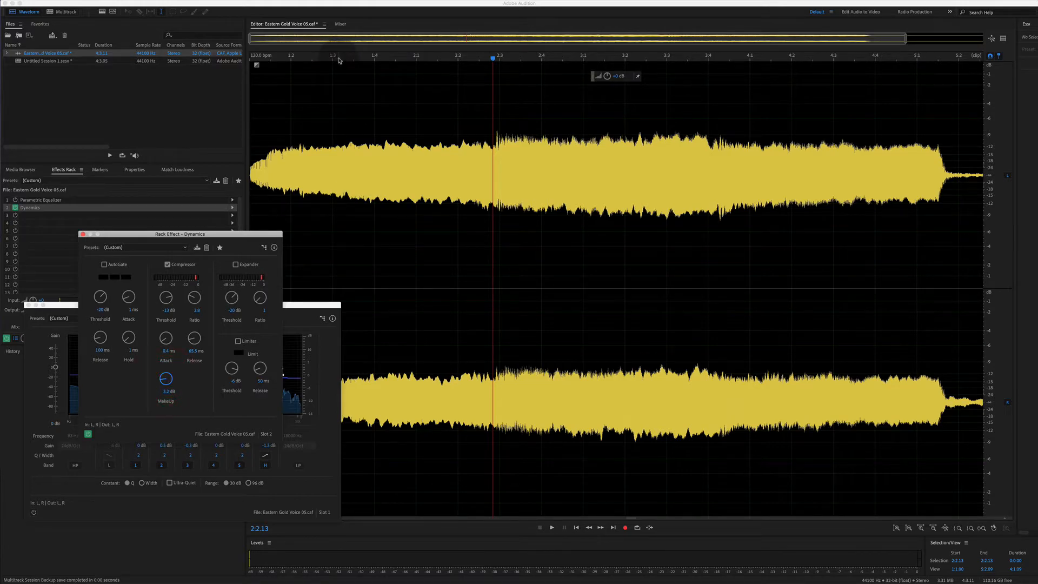
- Audition the compressed clip from about 1:3.02 and stop playback
{"action": "left_click", "coordinate": [339, 60]}
{"action": "key", "text": "space"}
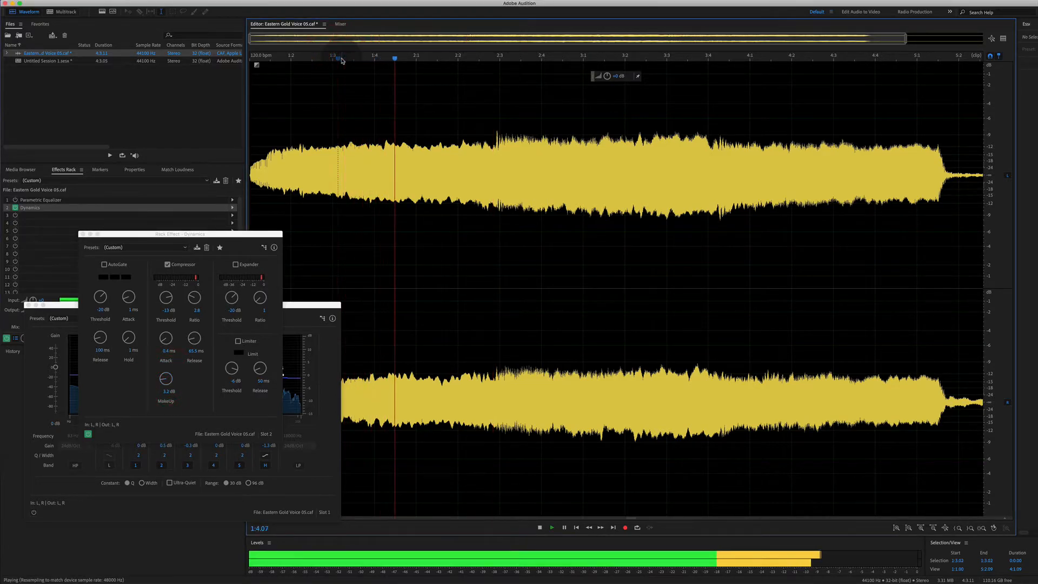
{"action": "key", "text": "space"}
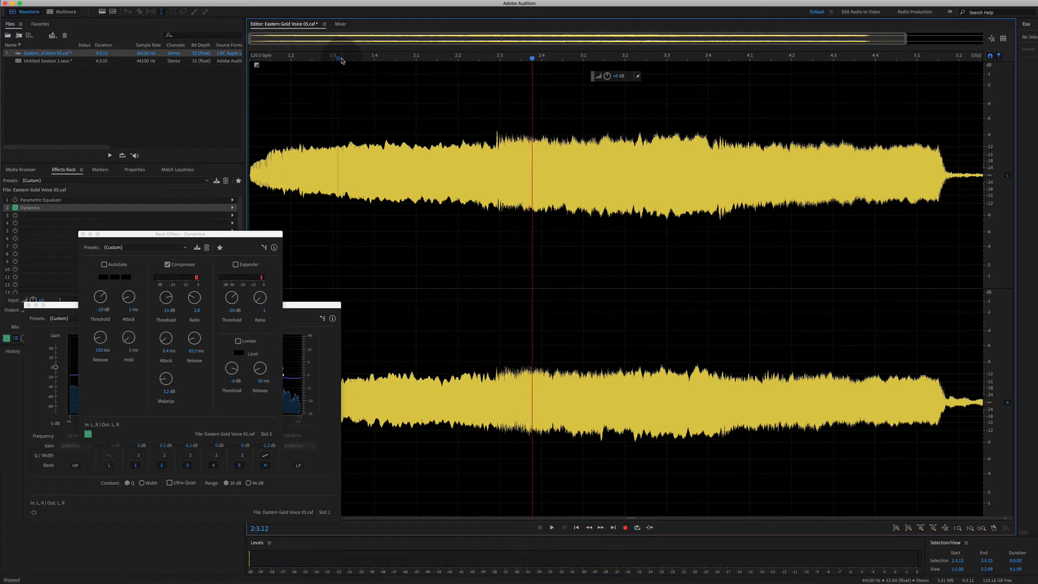
- Lower the compressor's threshold to about -17.7 dB, raise its ratio slightly, and audition the clip from about 2:1.05
{"action": "left_click_drag", "start_coordinate": [170, 298], "coordinate": [245, 252]}
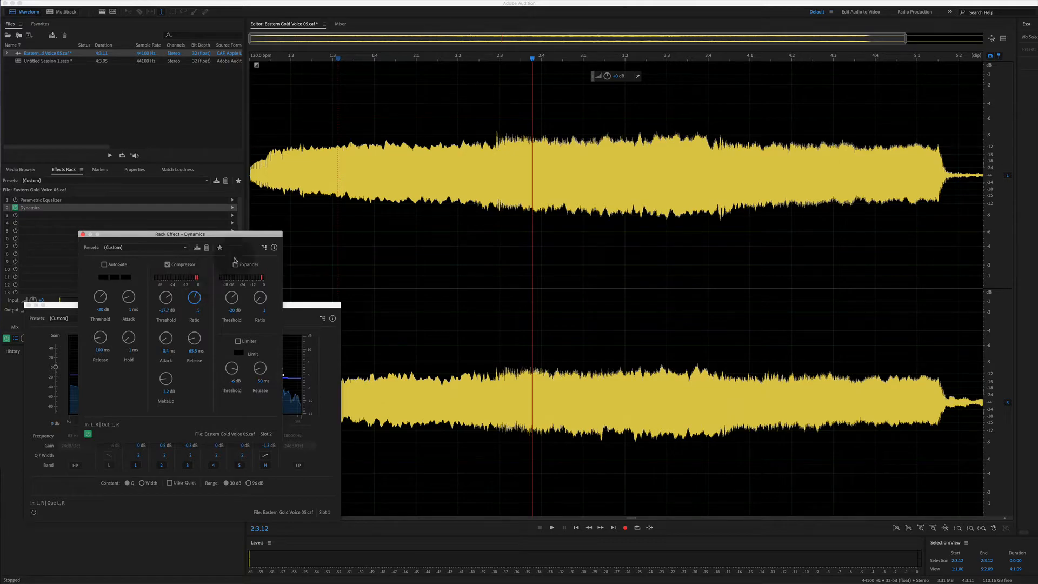
{"action": "left_click", "coordinate": [431, 58]}
{"action": "key", "text": "space"}
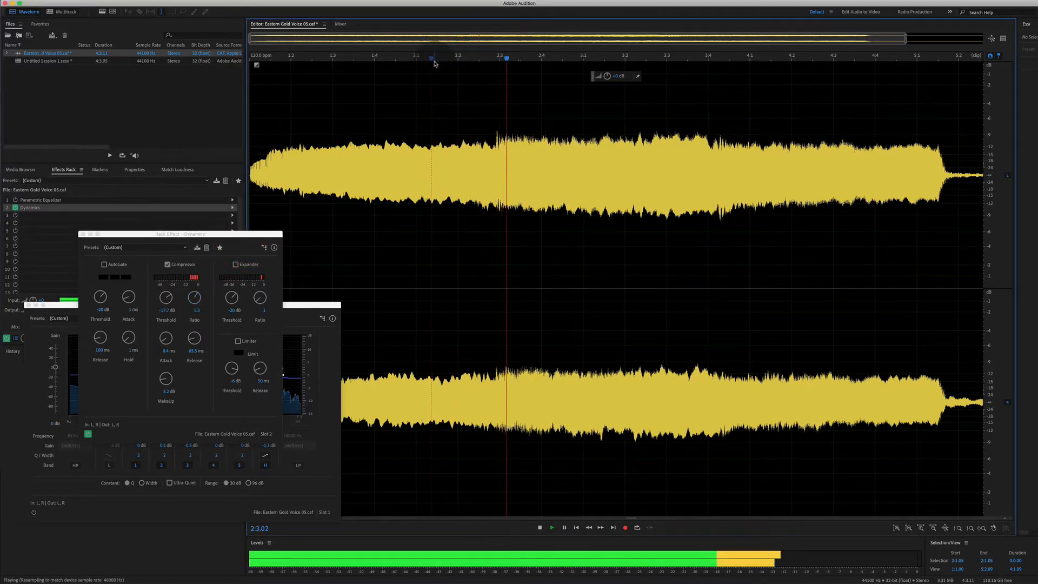
{"action": "key", "text": "space"}
- Strengthen the compression with a threshold of about -23.1 dB and a ratio of 6.4, and play from 2:1.00
{"action": "left_click_drag", "start_coordinate": [193, 300], "coordinate": [165, 314]}
{"action": "left_click", "coordinate": [418, 58]}
{"action": "key", "text": "space"}
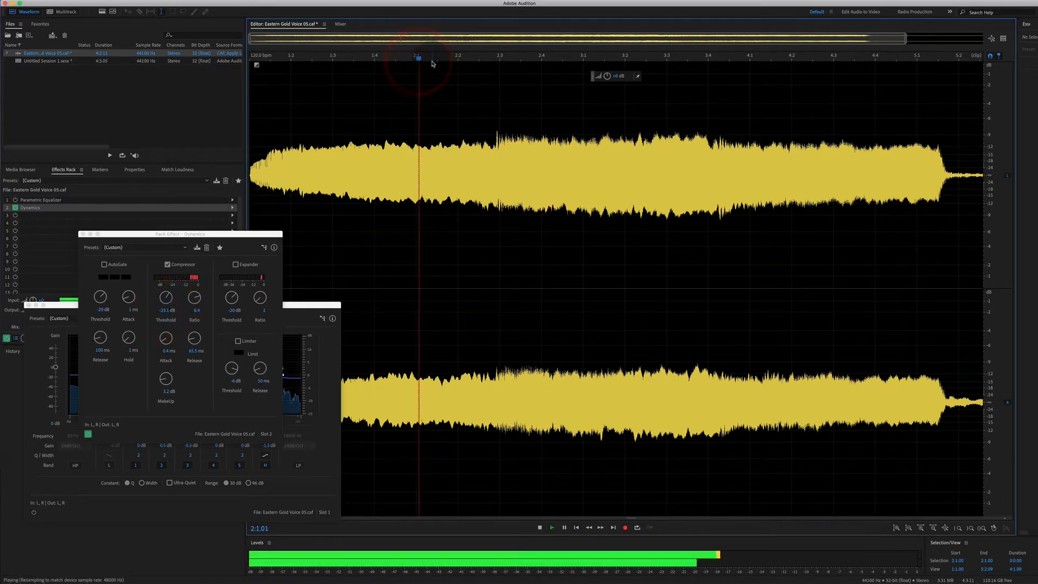
{"action": "key", "text": "space"}
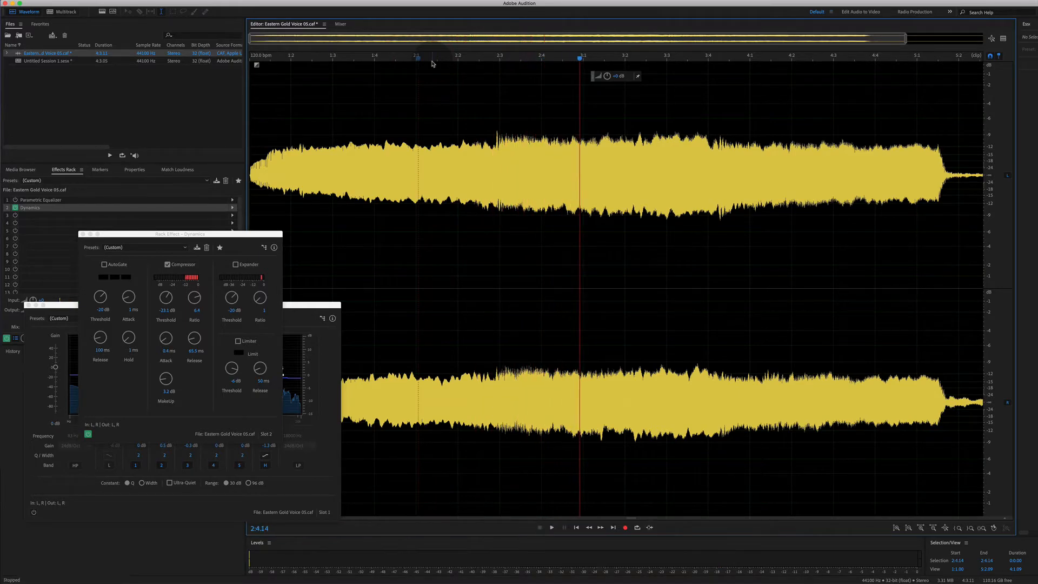
- Raise the compressor's MakeUp gain to about 8.4 dB, lengthen its release to about 101.5 ms, and play from 1:3.12
{"action": "left_click_drag", "start_coordinate": [167, 379], "coordinate": [173, 370]}
{"action": "mouse_move", "coordinate": [194, 334]}
{"action": "left_mouse_down"}
{"action": "mouse_move", "coordinate": [197, 351]}
{"action": "mouse_move", "coordinate": [196, 339]}
{"action": "left_mouse_up"}
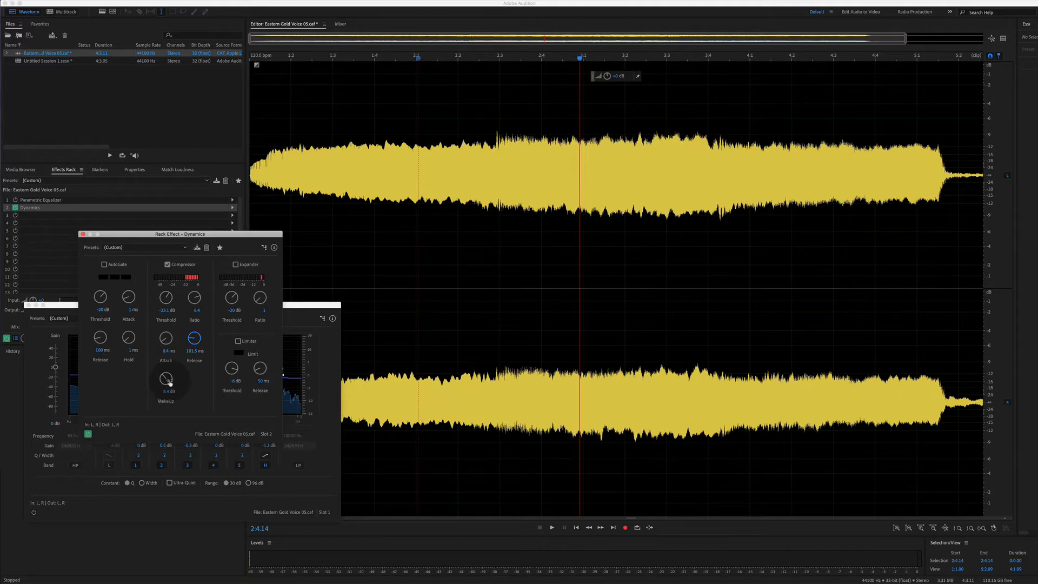
{"action": "left_click", "coordinate": [363, 59]}
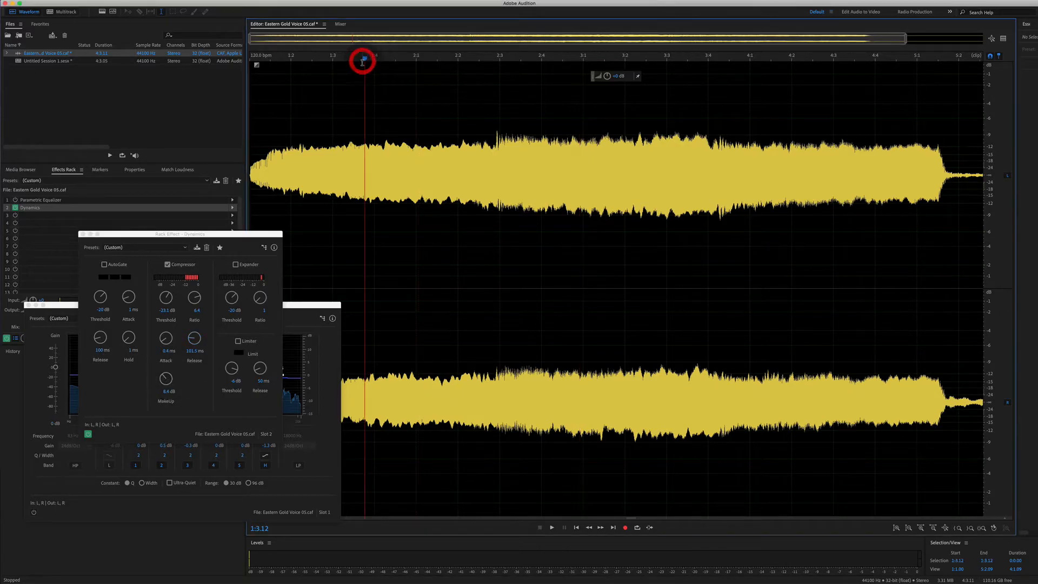
{"action": "key", "text": "space"}
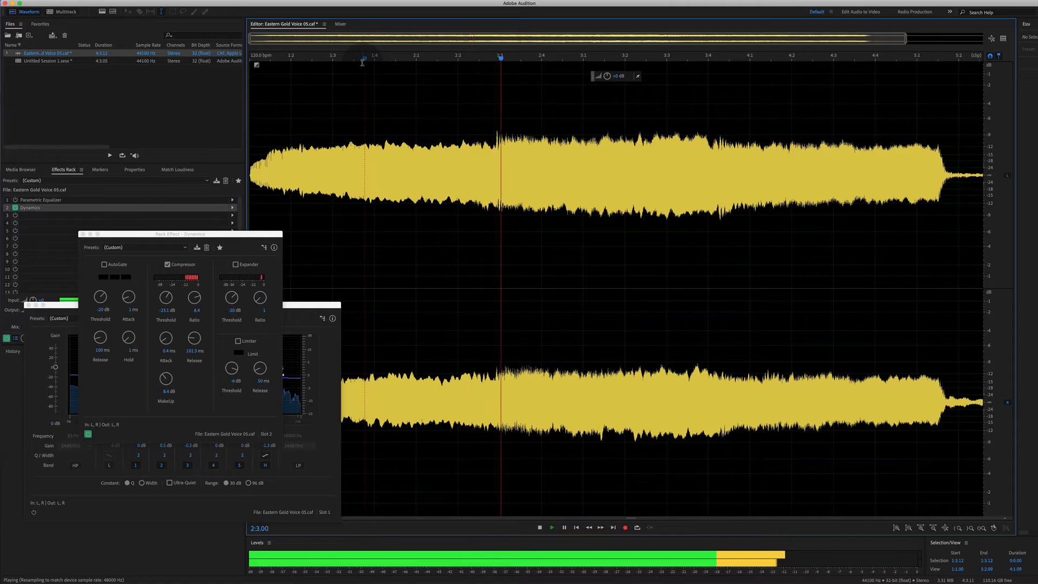
{"action": "key", "text": "space"}
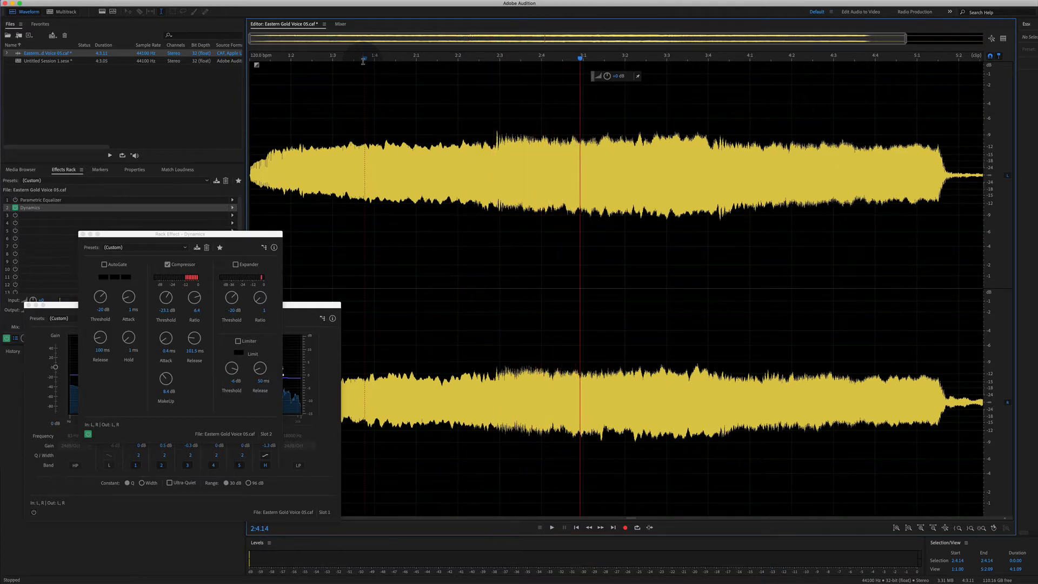
- Audition the compressed clip again from 1:4.07 and stop playback
{"action": "left_click", "coordinate": [394, 58]}
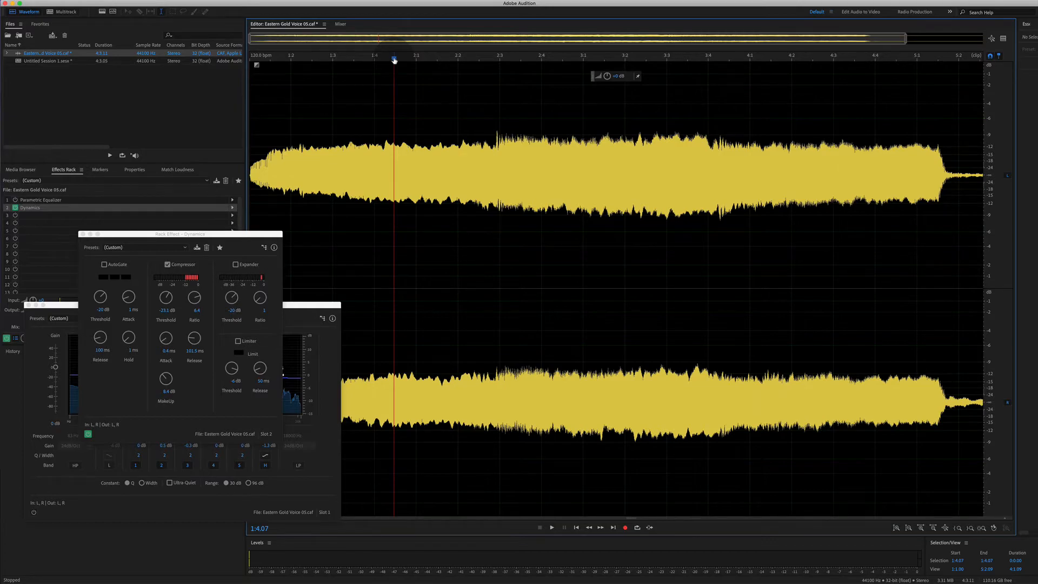
{"action": "key", "text": "space"}
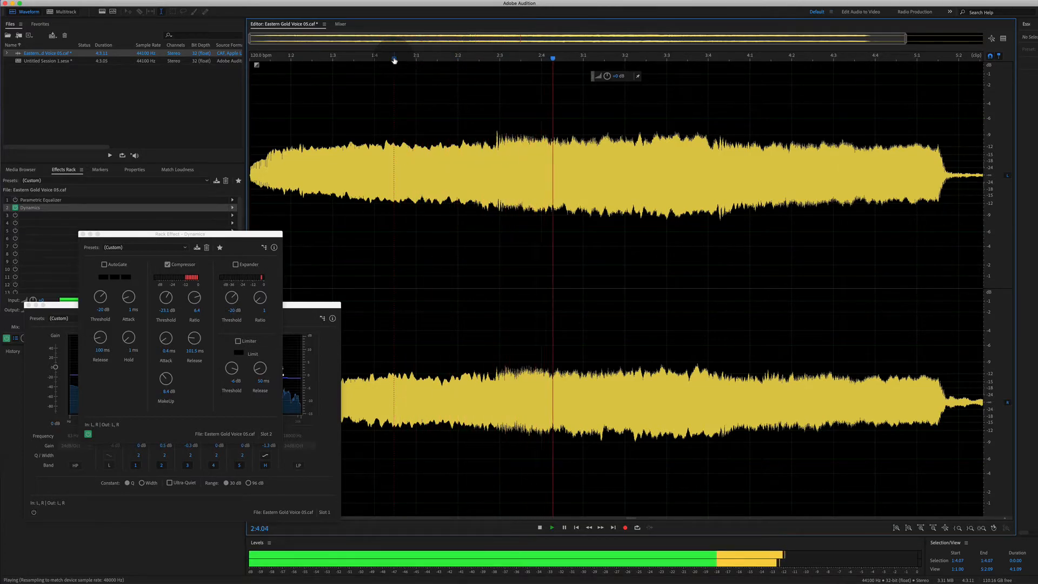
{"action": "key", "text": "space"}
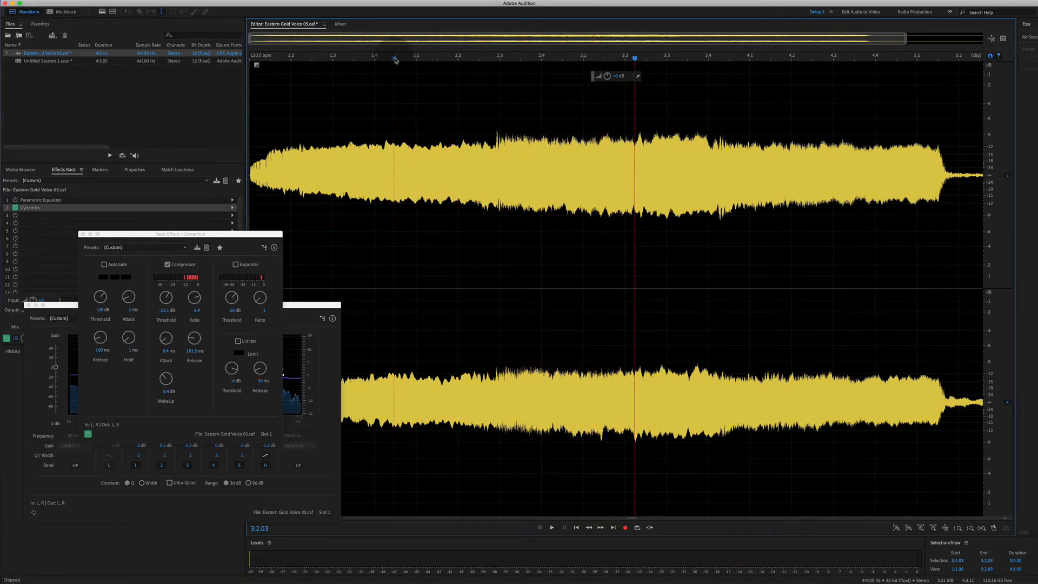
- Raise the compressor's MakeUp gain to about 10.1 dB and place the playhead at 1:2.05
{"action": "left_click", "coordinate": [191, 278]}
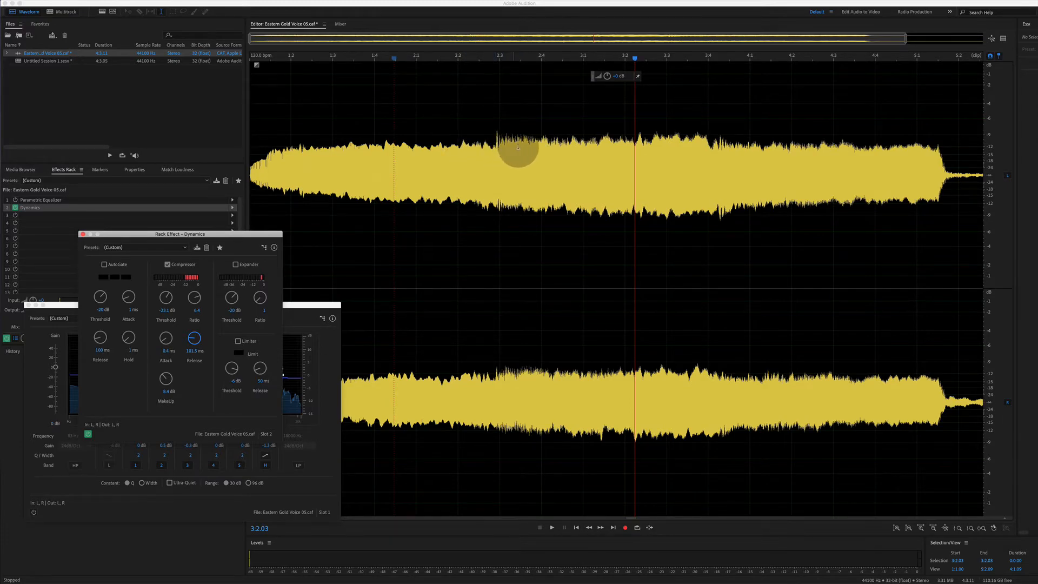
{"action": "left_click_drag", "start_coordinate": [167, 380], "coordinate": [169, 376]}
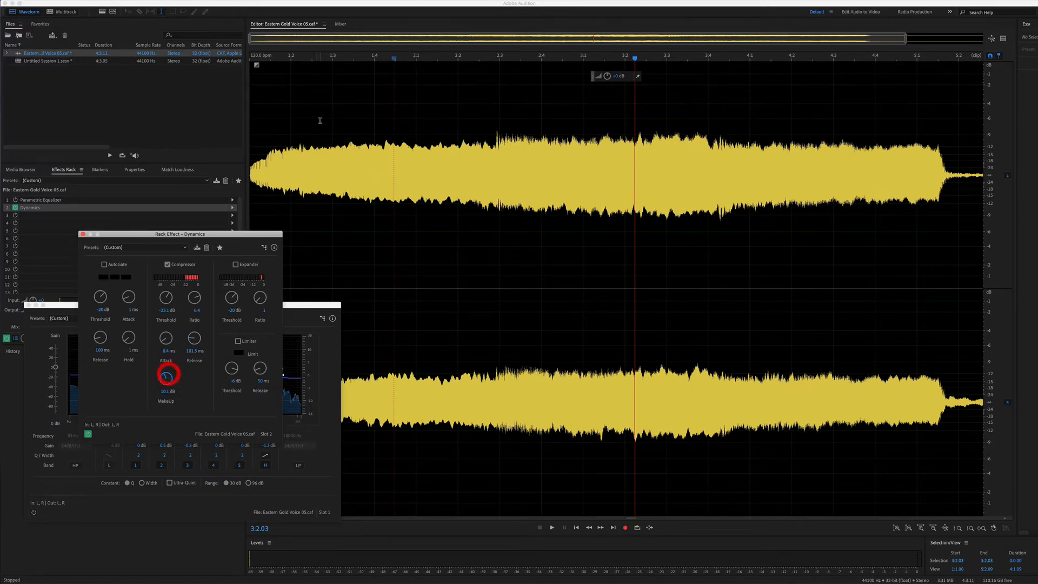
{"action": "left_click", "coordinate": [305, 58]}
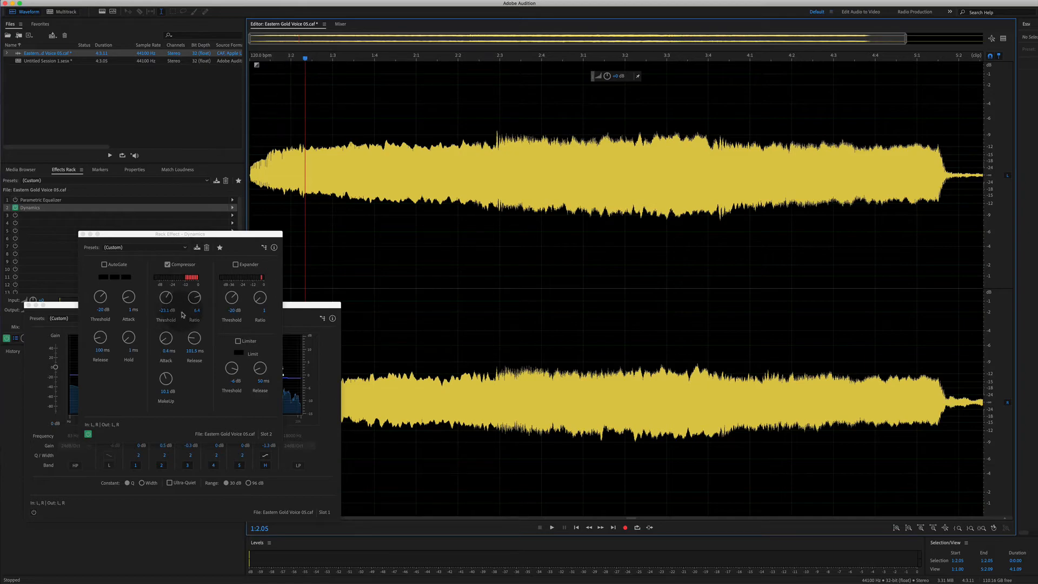
- Enable AutoGate with a threshold of about -17.6 dB and turn off the Compressor in the Dynamics effect
{"action": "left_click_drag", "start_coordinate": [231, 236], "coordinate": [226, 232]}
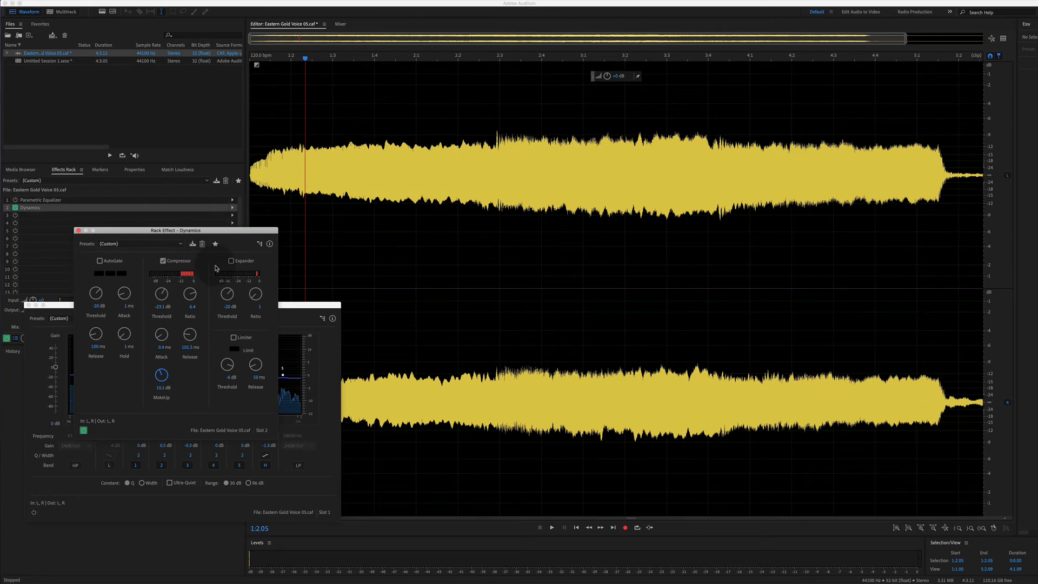
{"action": "left_click", "coordinate": [100, 261]}
{"action": "left_click", "coordinate": [163, 261]}
{"action": "left_click", "coordinate": [163, 261]}
{"action": "left_click_drag", "start_coordinate": [107, 297], "coordinate": [102, 295]}
- Close the Dynamics effect window and move the Parametric Equalizer window clear of the rack's Apply controls
{"action": "left_click_drag", "start_coordinate": [148, 229], "coordinate": [194, 210]}
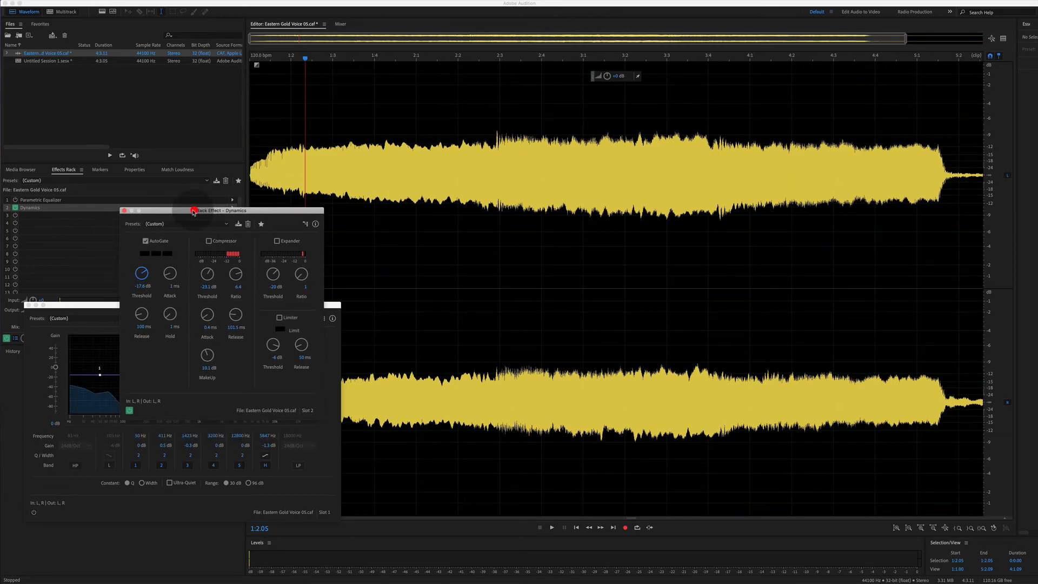
{"action": "left_click", "coordinate": [125, 211]}
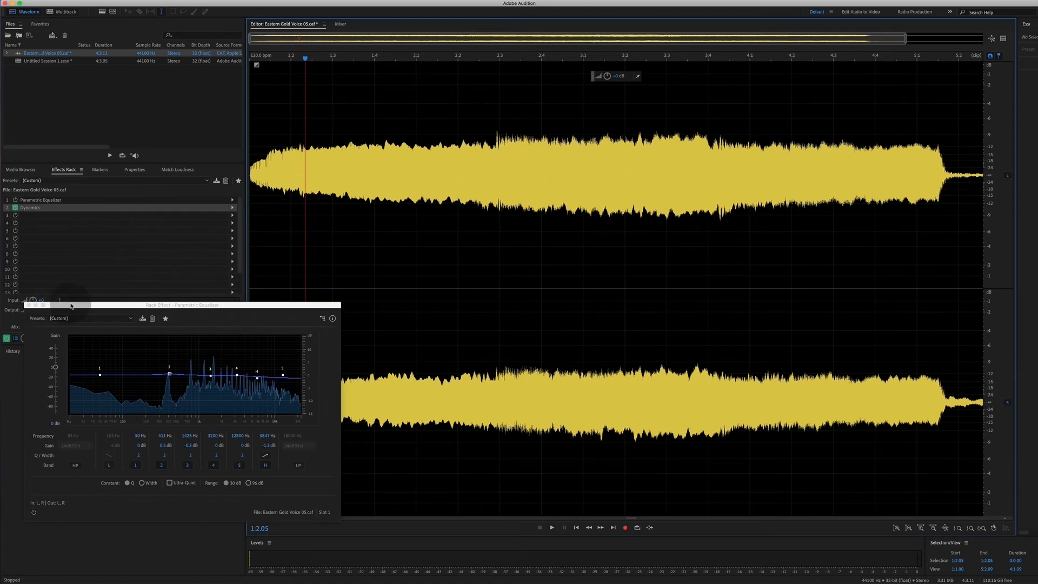
{"action": "left_click_drag", "start_coordinate": [71, 306], "coordinate": [132, 270]}
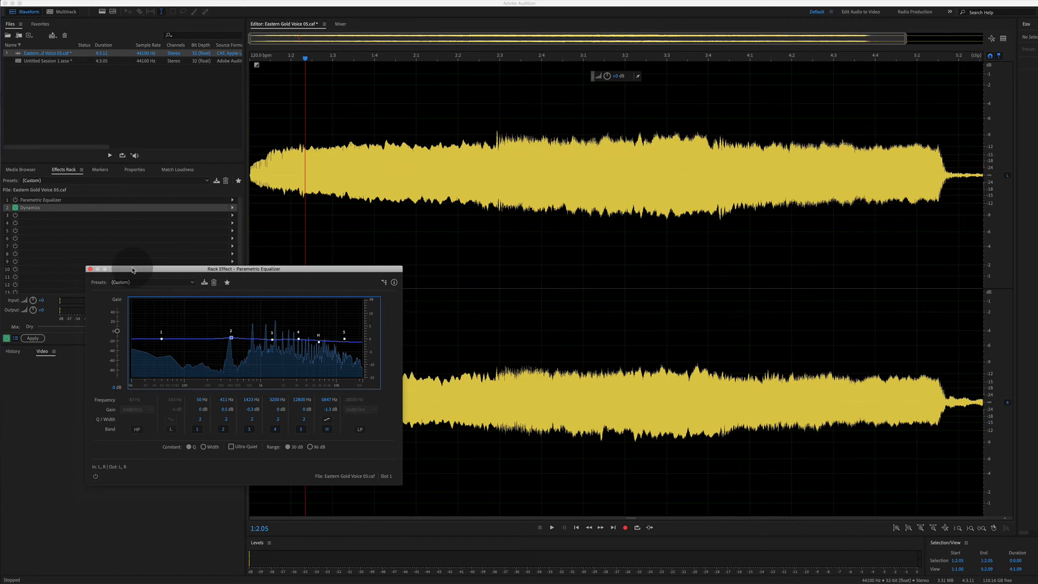
- Switch to the multitrack session and extend the visible timeline past the end of the clips
{"action": "left_click", "coordinate": [61, 12]}
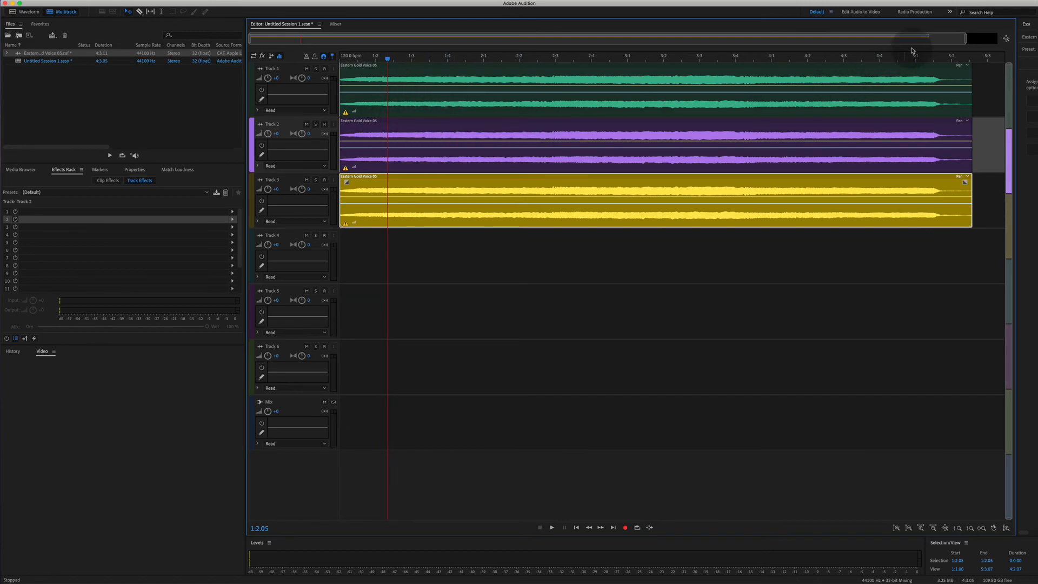
{"action": "left_click_drag", "start_coordinate": [966, 39], "coordinate": [1024, 37]}
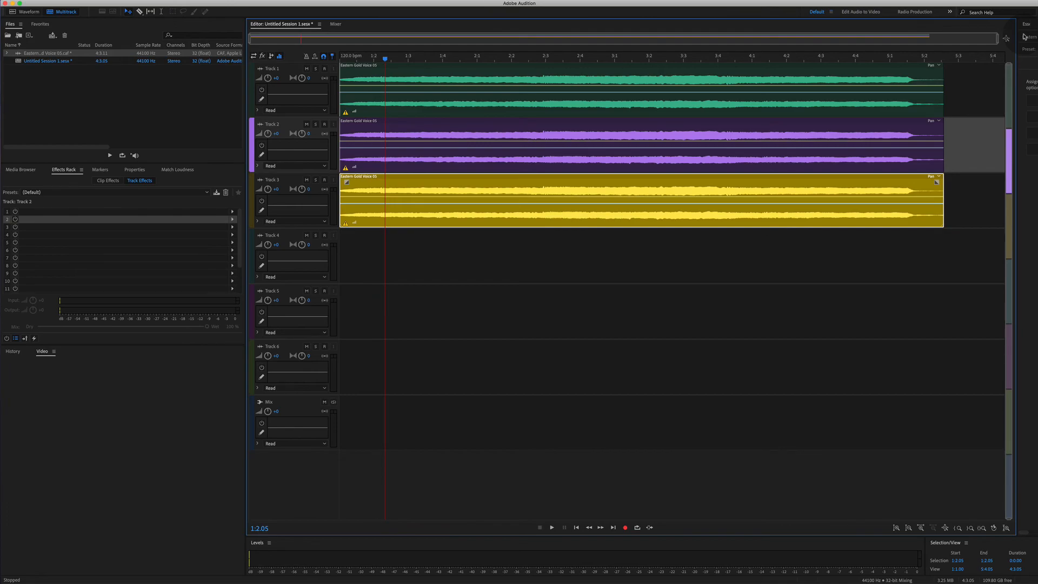
- Select Track 1, Track 2 and Track 3 in turn to view each track's own effects rack
{"action": "left_click", "coordinate": [293, 68]}
{"action": "left_click", "coordinate": [291, 126]}
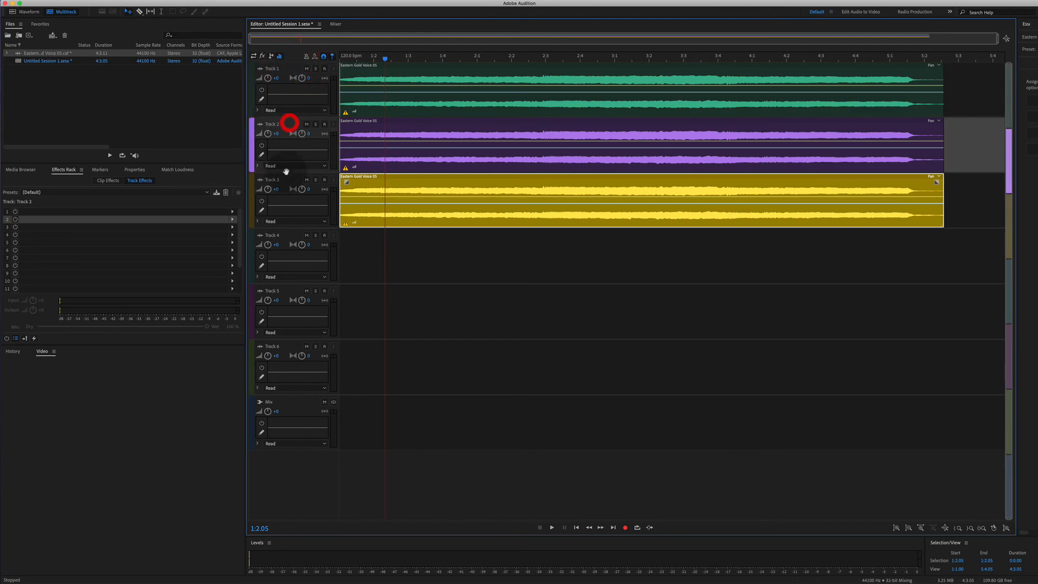
{"action": "left_click", "coordinate": [290, 68]}
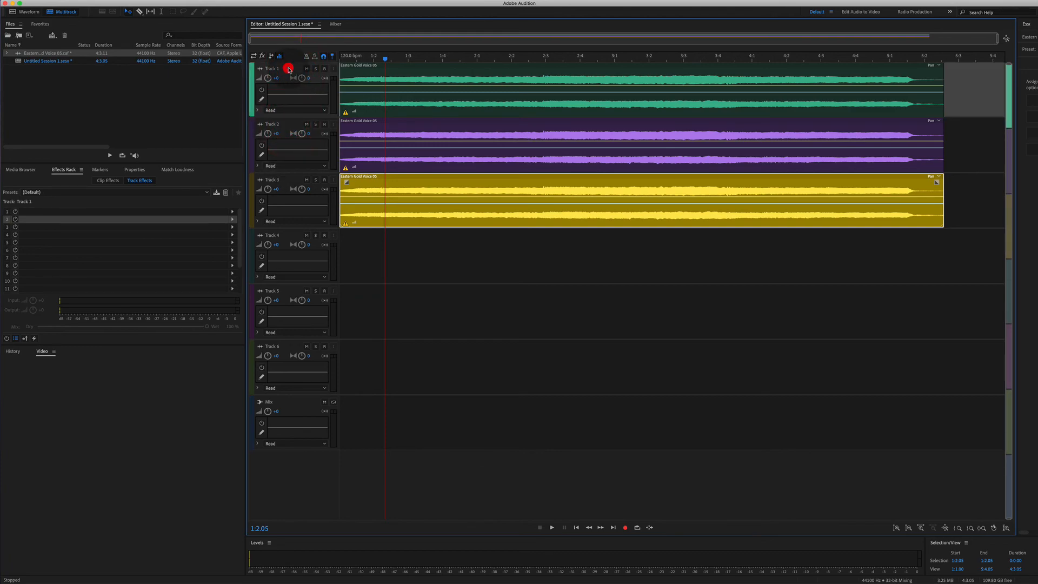
{"action": "left_click", "coordinate": [287, 120]}
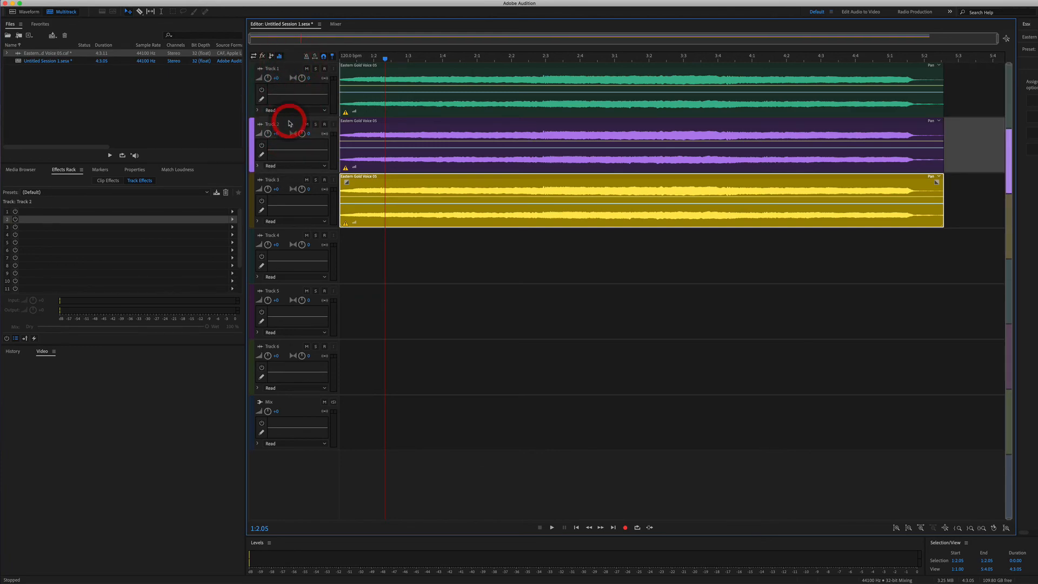
{"action": "left_click", "coordinate": [290, 181]}
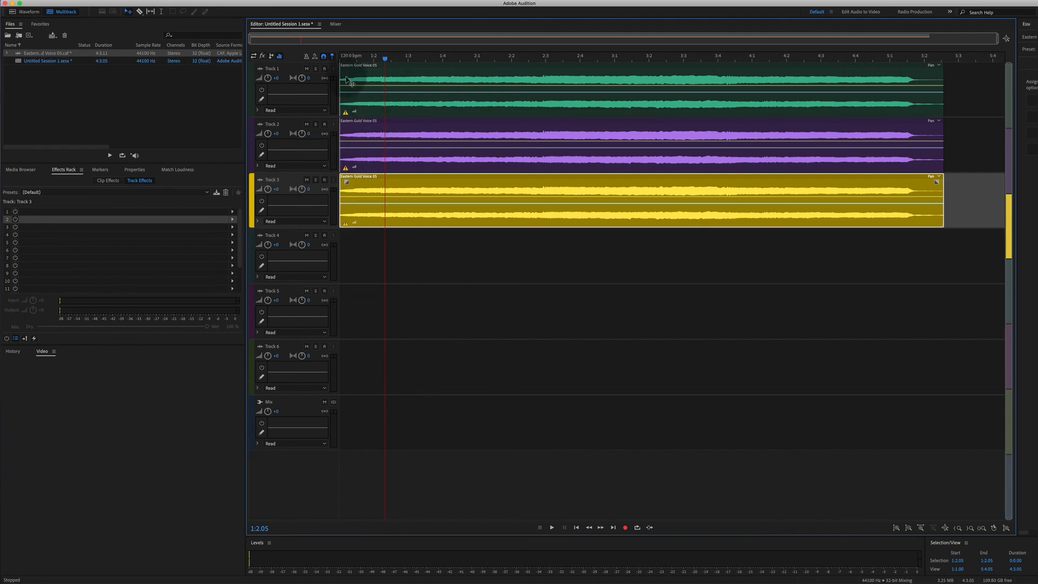
- Return to the waveform view of the vocal file and turn on the Parametric Equalizer in its effects rack
{"action": "left_click", "coordinate": [25, 12]}
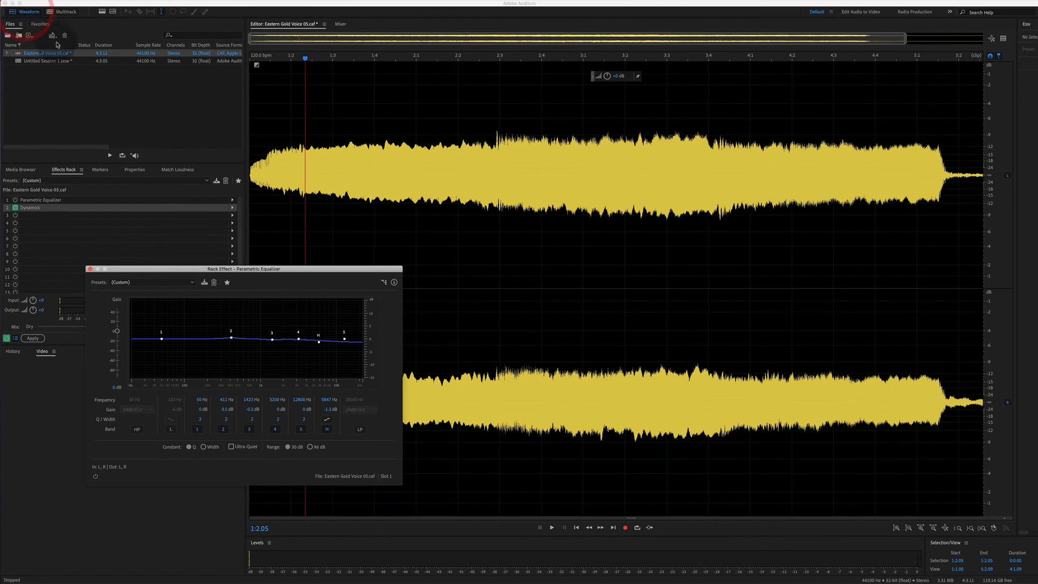
{"action": "left_click", "coordinate": [15, 201]}
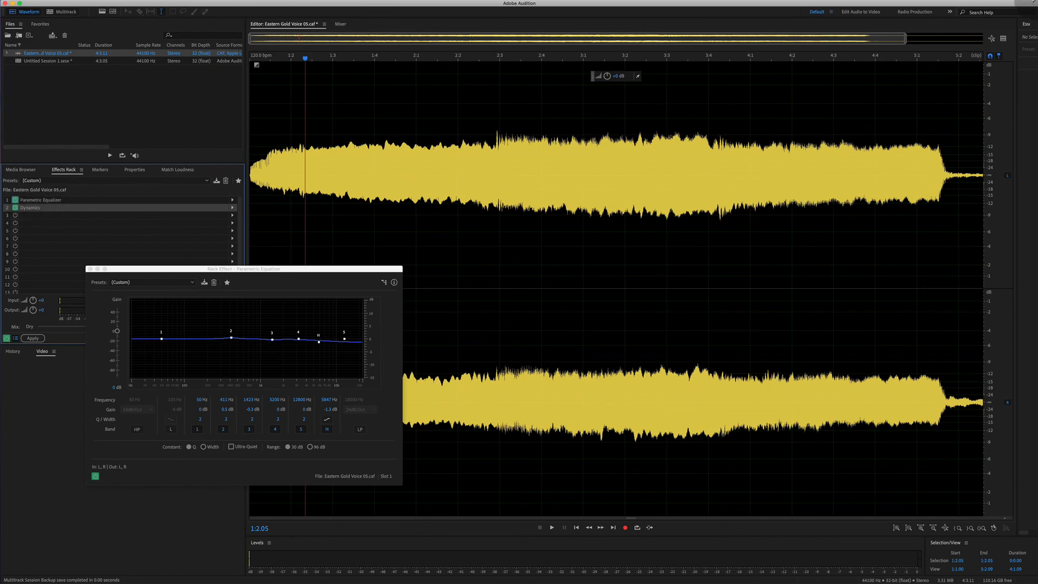
{"action": "mouse_move", "coordinate": [1019, 3]}
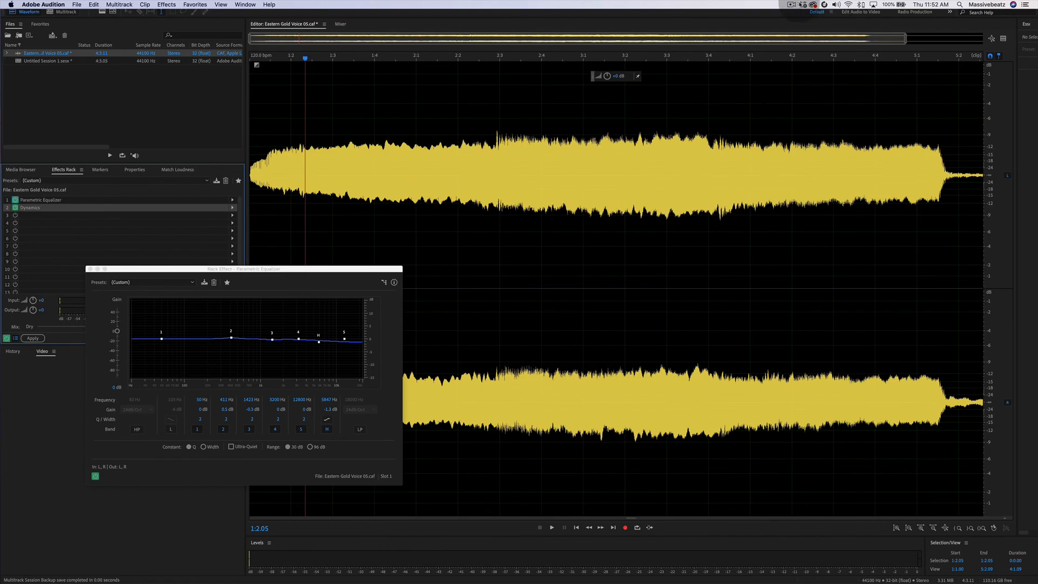